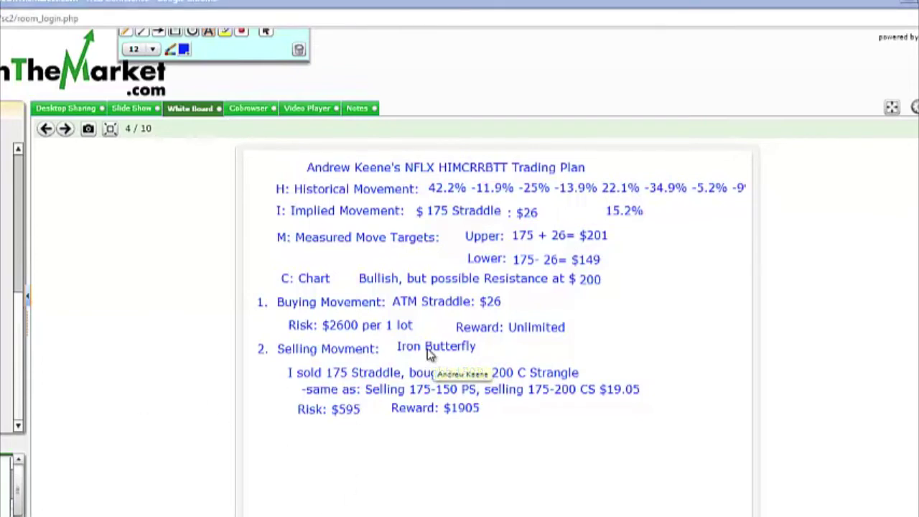
Add the text heading "3. Bullish" below the iron butterfly's risk and reward line on the whiteboard
click(260, 430)
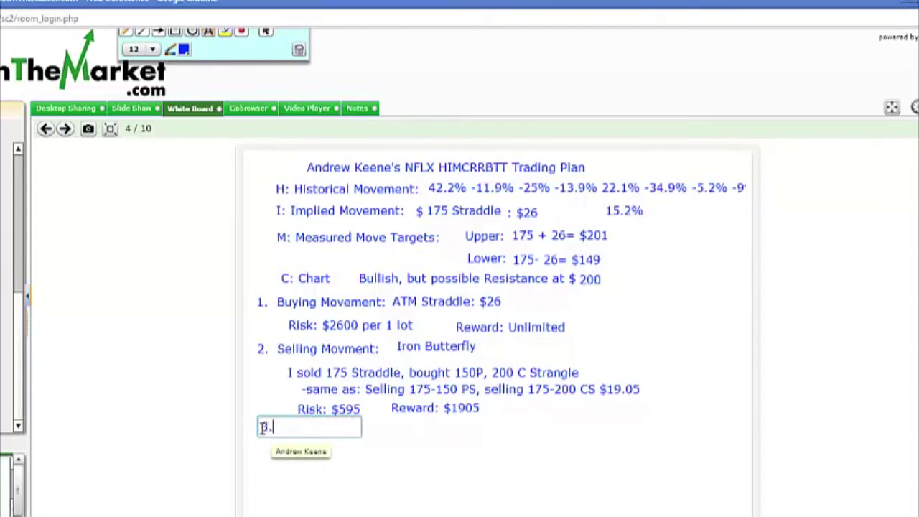
key(Return)
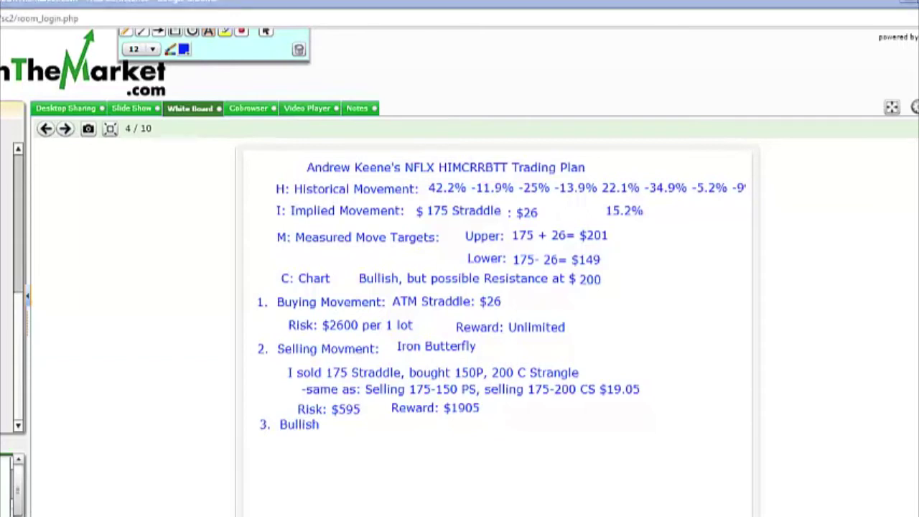
Switch to the trading platform and view the NFLX option quotes
key(alt+Tab)
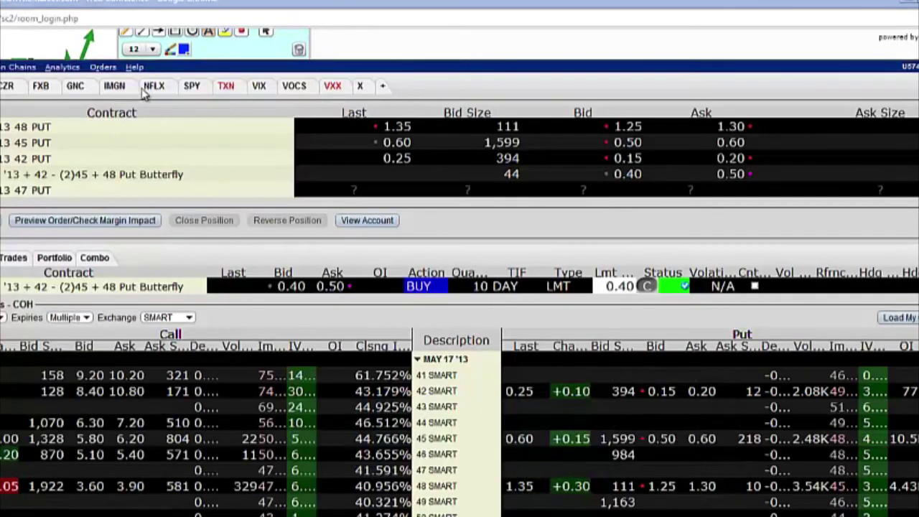
click(154, 87)
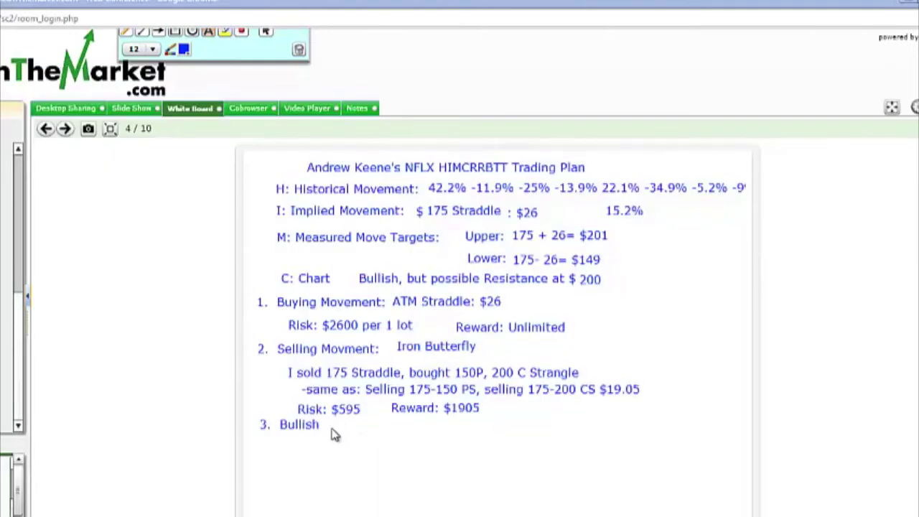
Move the "3. Bullish" heading on the whiteboard slightly down, away from the Risk: $595 line
click(266, 33)
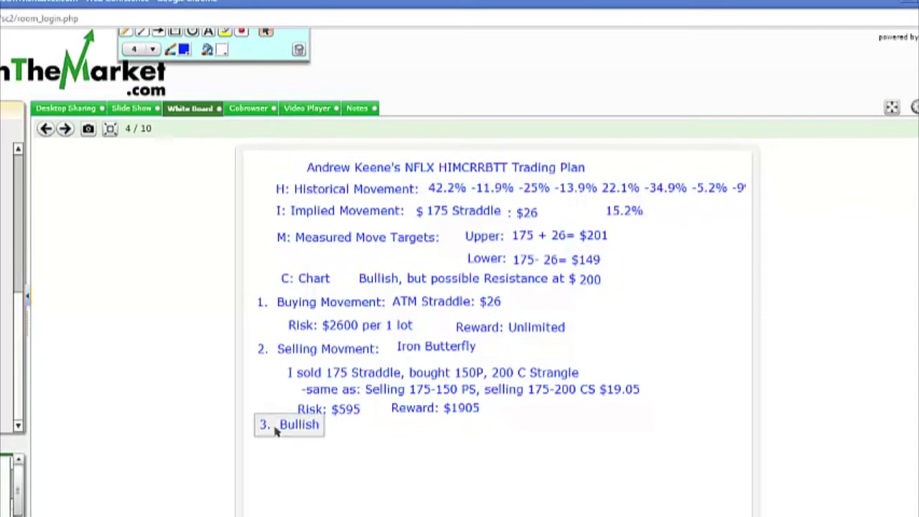
drag(274, 416, 270, 426)
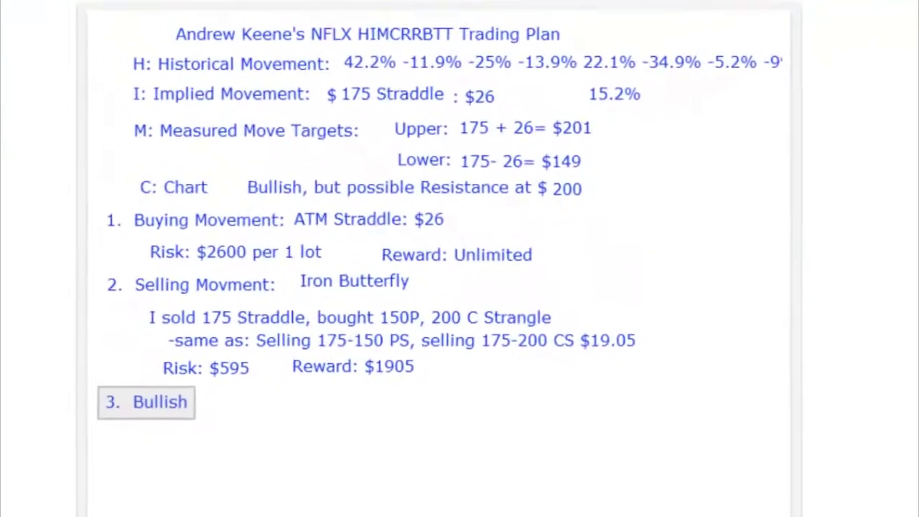
Write "I would buy 185-195 Bull Call Spread for $3.20 debit" as a text line beneath the Bullish heading
click(215, 3)
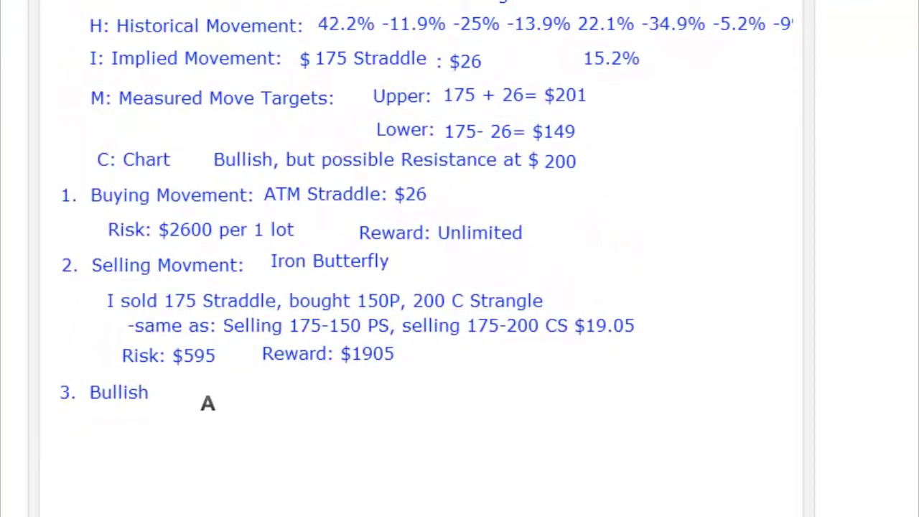
click(118, 414)
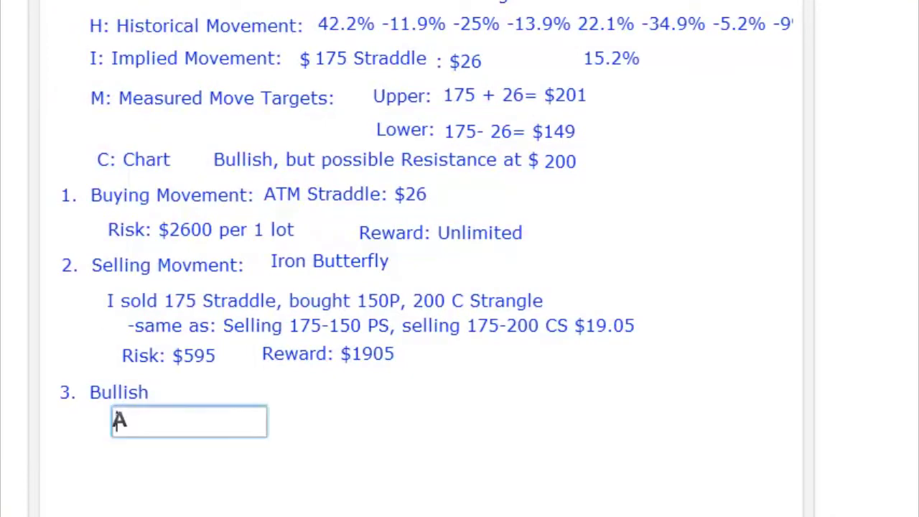
text(I would)
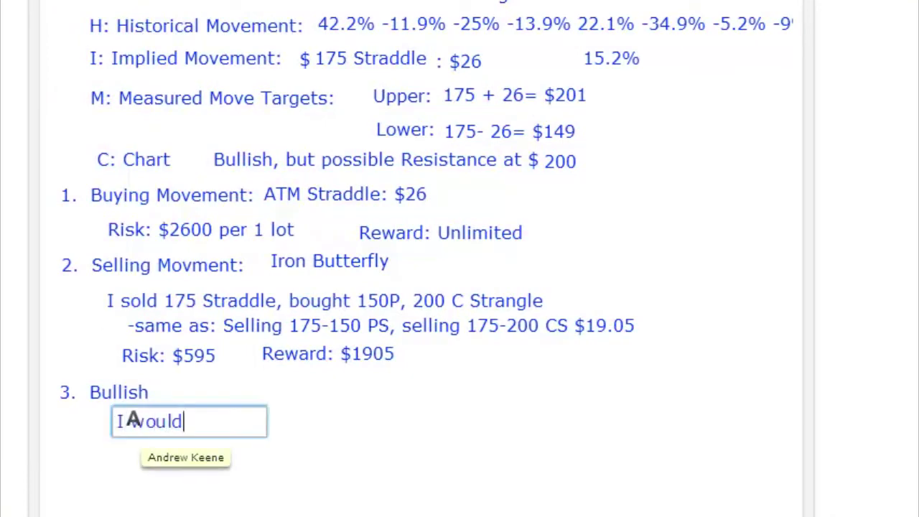
text( buy 185-195 )
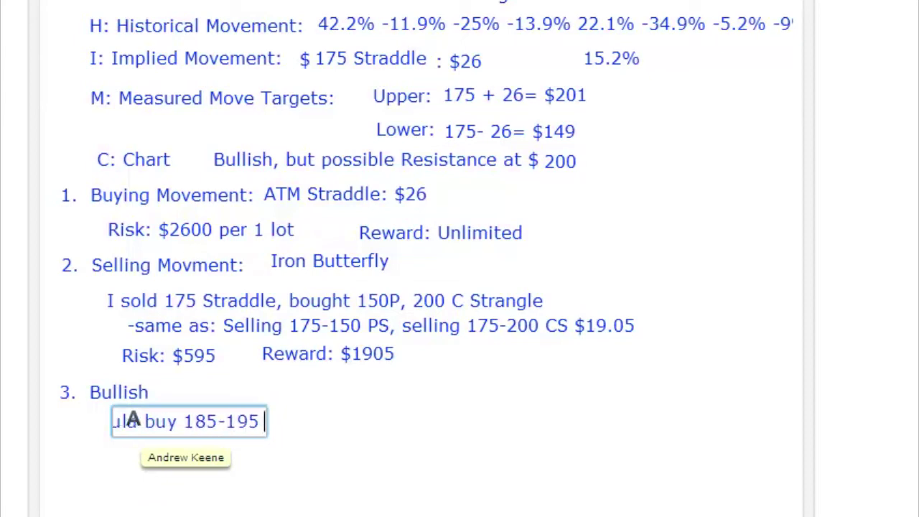
text(Bull C)
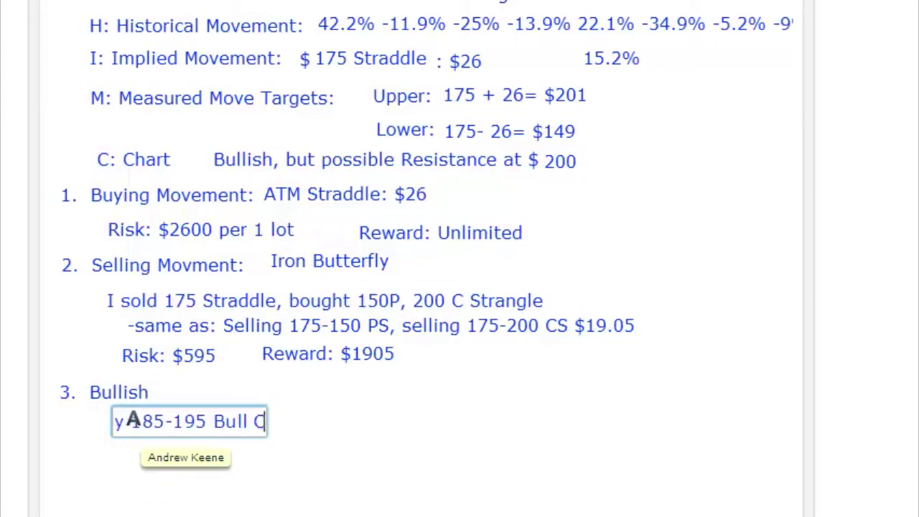
text(all Spread for )
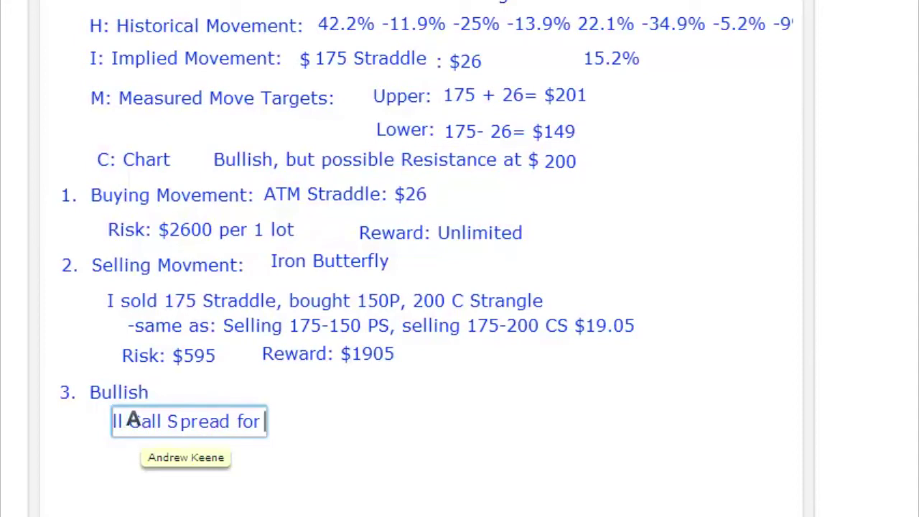
text($3.)
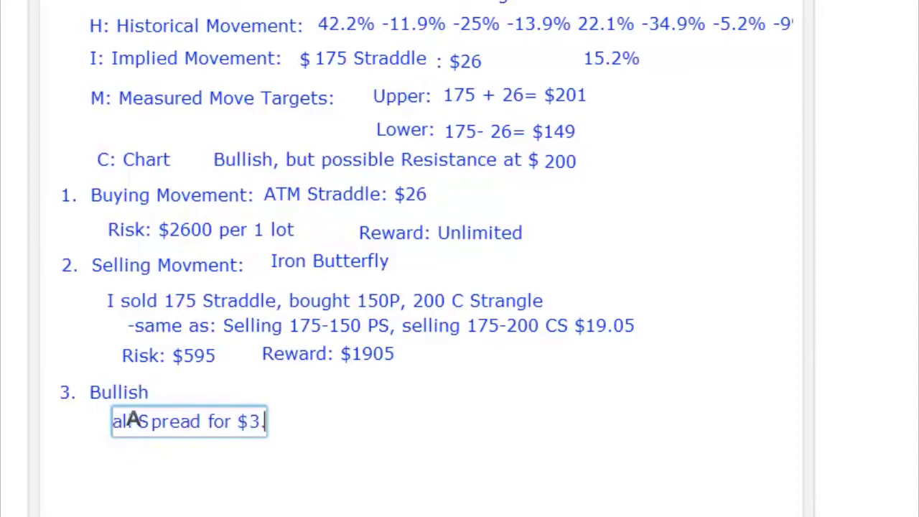
text(20 debit)
key(Escape)
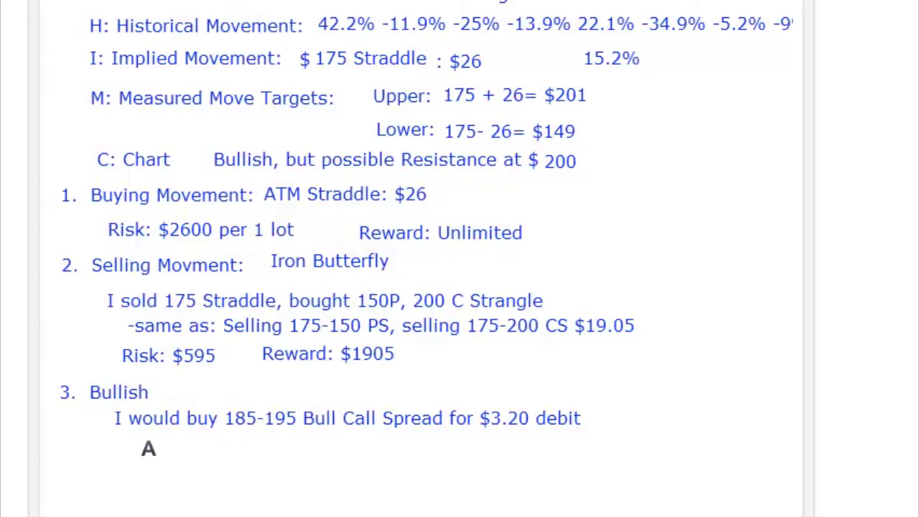
Add the texts "Risk: $320" and "Reward: $690" side by side under the bull call spread line
click(149, 449)
text(Risk: $)
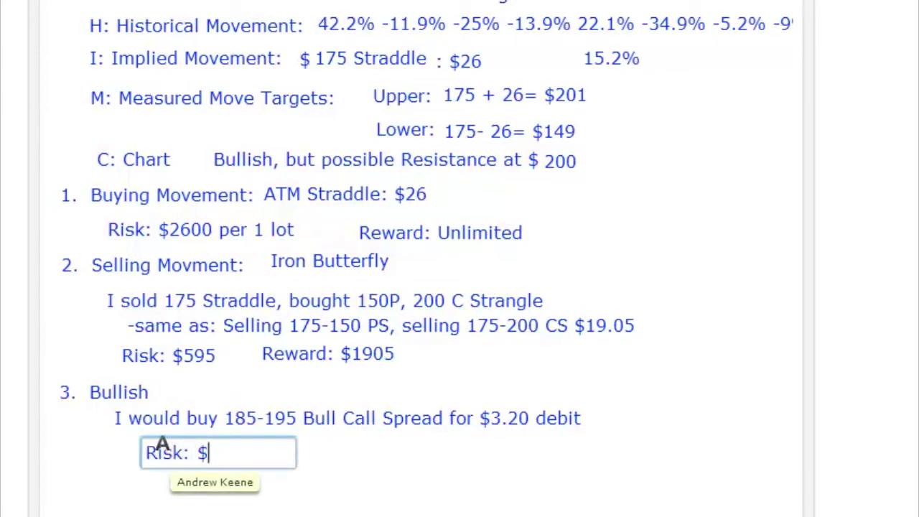
text(320)
key(Escape)
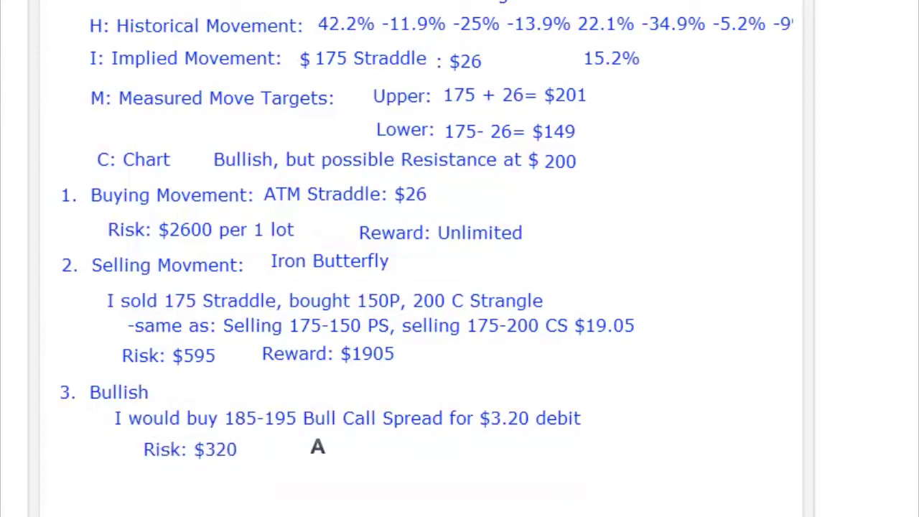
click(310, 447)
text(Reward: $)
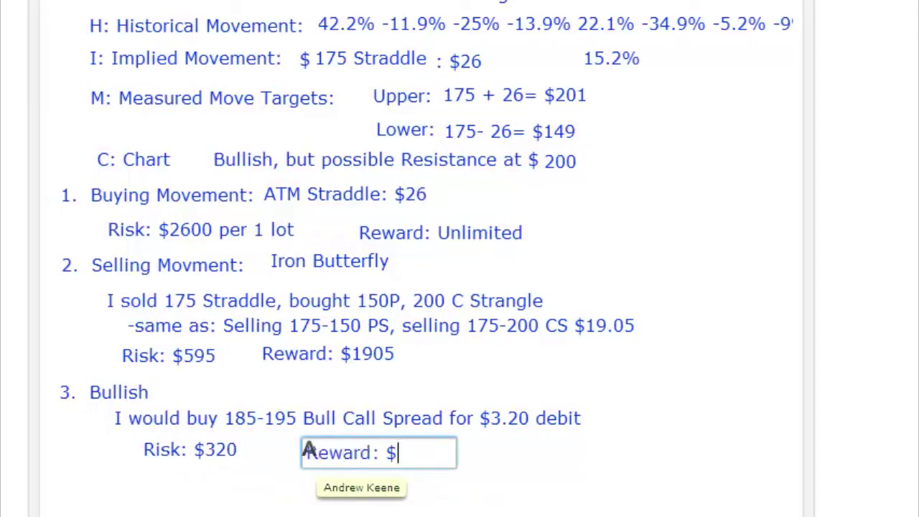
text(690)
key(Escape)
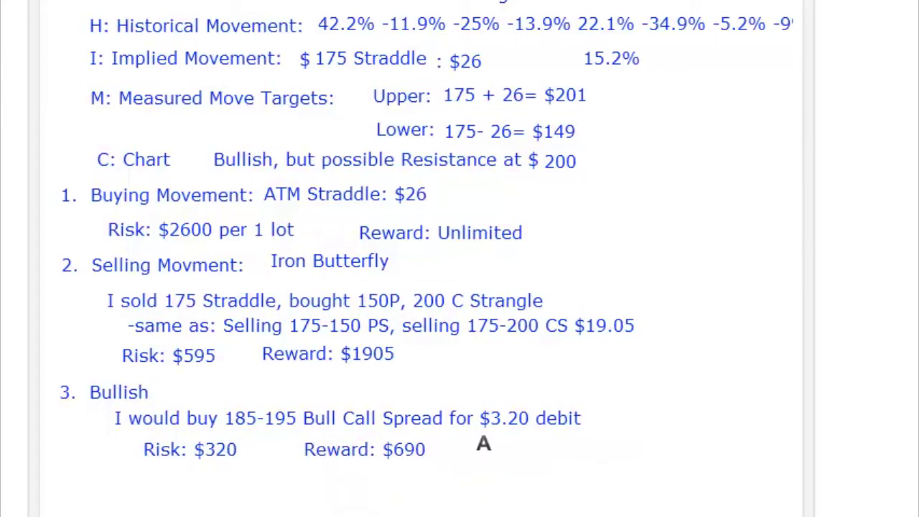
Add the break-even text "B/E: $188.20" beside the bull call spread's reward
click(485, 445)
text(B/E: $18)
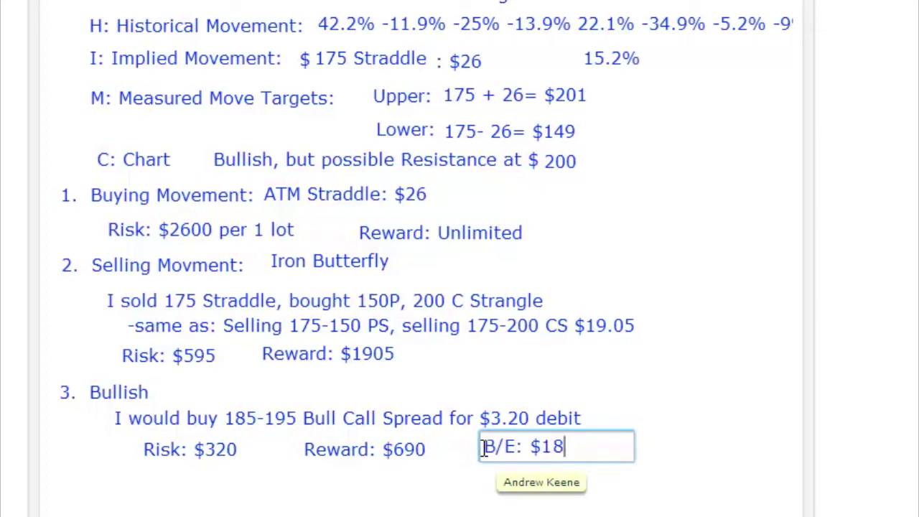
text(8.l2)
text(20)
click(485, 466)
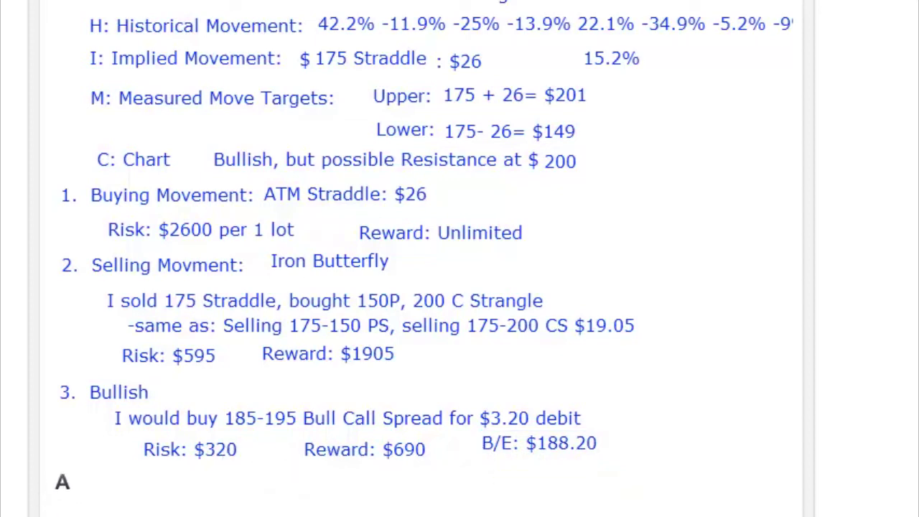
Add the number "4." and the heading "Bearish" below the bull call spread's risk line
click(74, 482)
text(A)
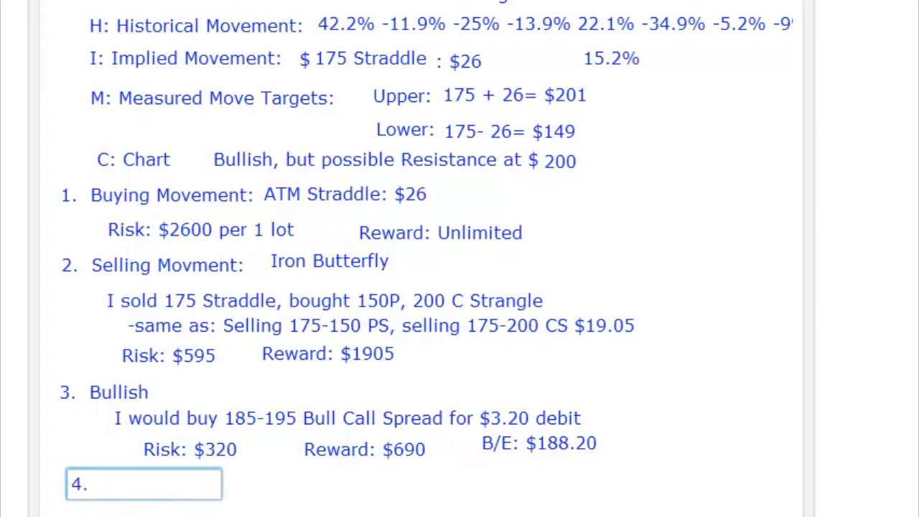
key(Escape)
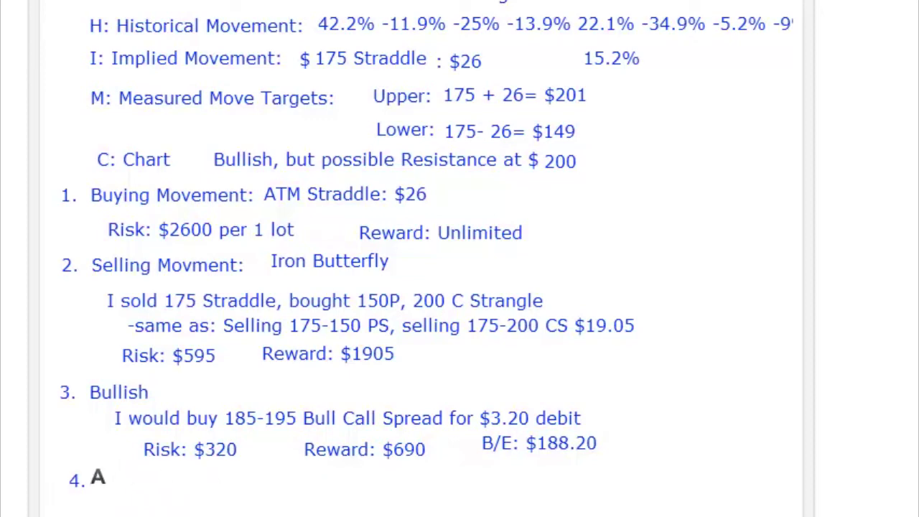
click(107, 480)
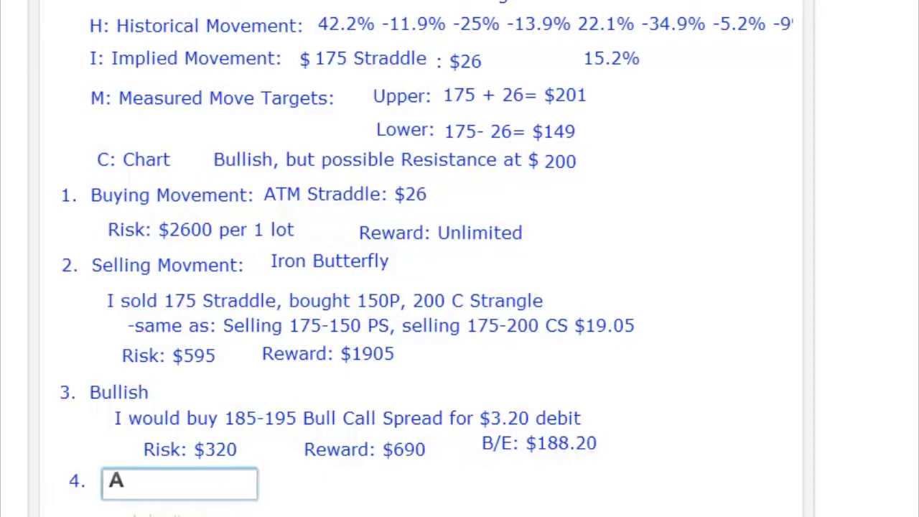
text(Bearish)
key(Return)
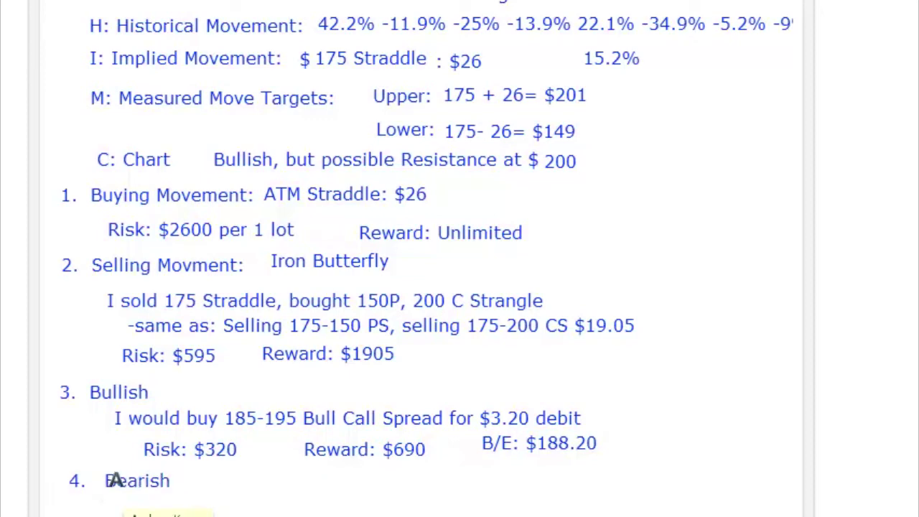
Write "Buying the 170-150-130 Put Buttefly" and place it beside the Bearish heading
click(121, 507)
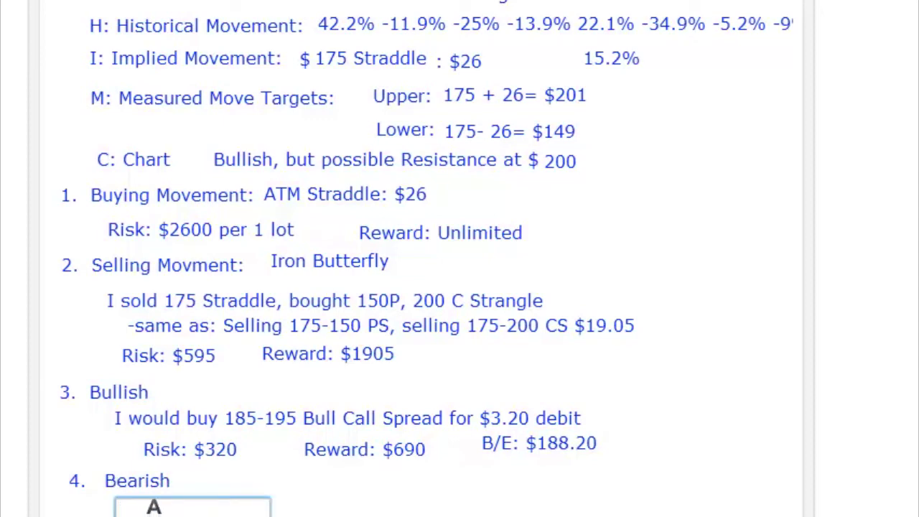
text(Buying the 1)
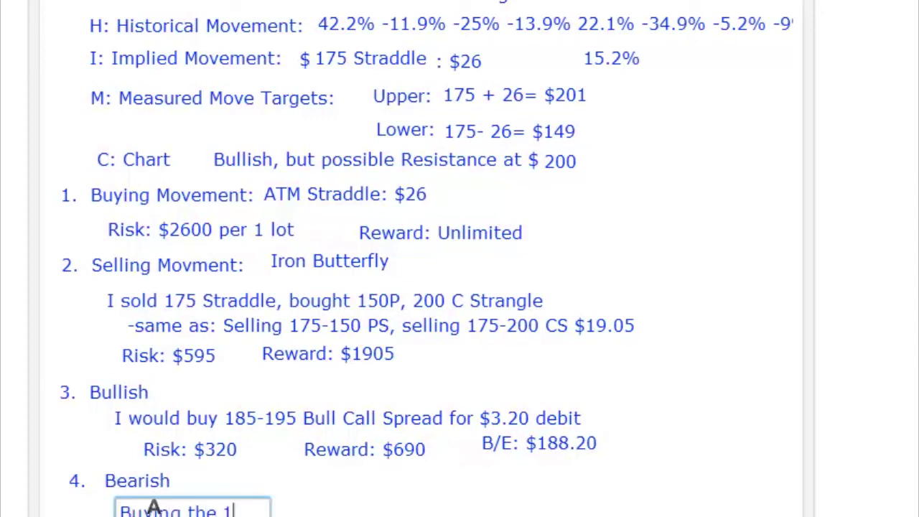
text(70-150-130)
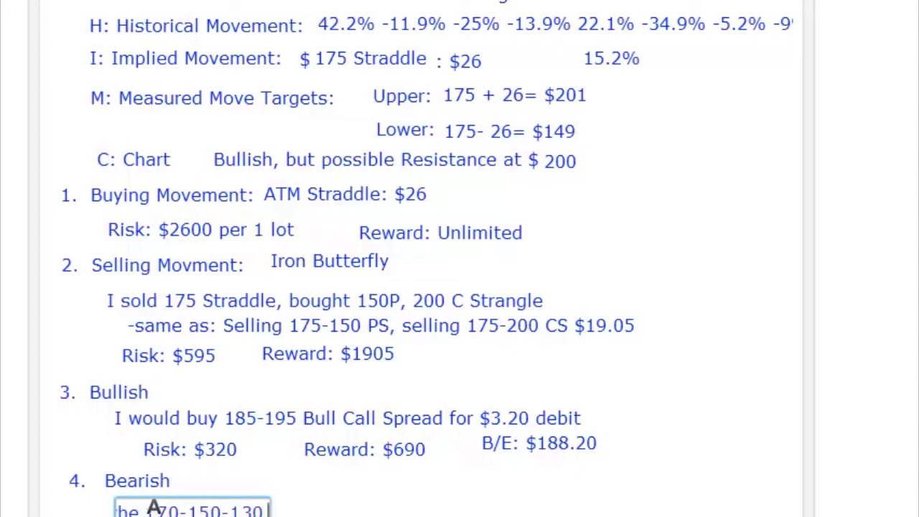
text( Pvut)
key(BackSpace)
key(BackSpace)
key(BackSpace)
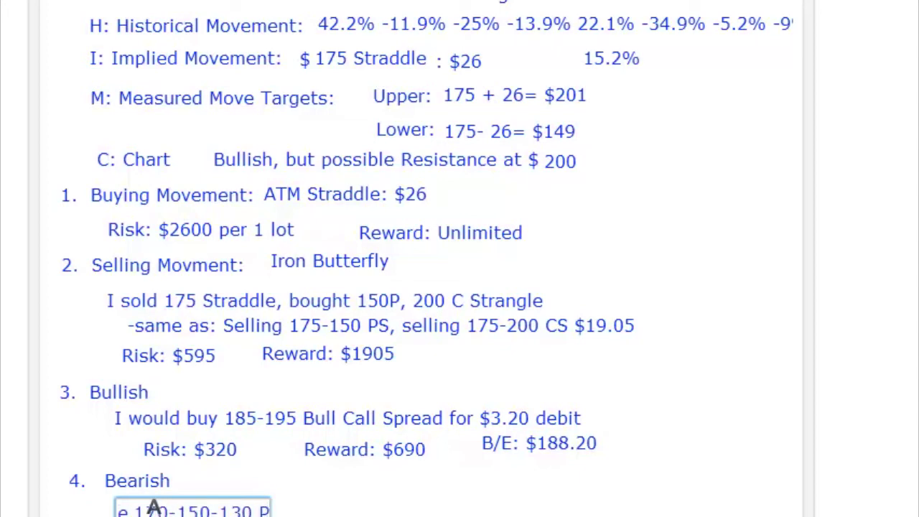
text(ut Bear)
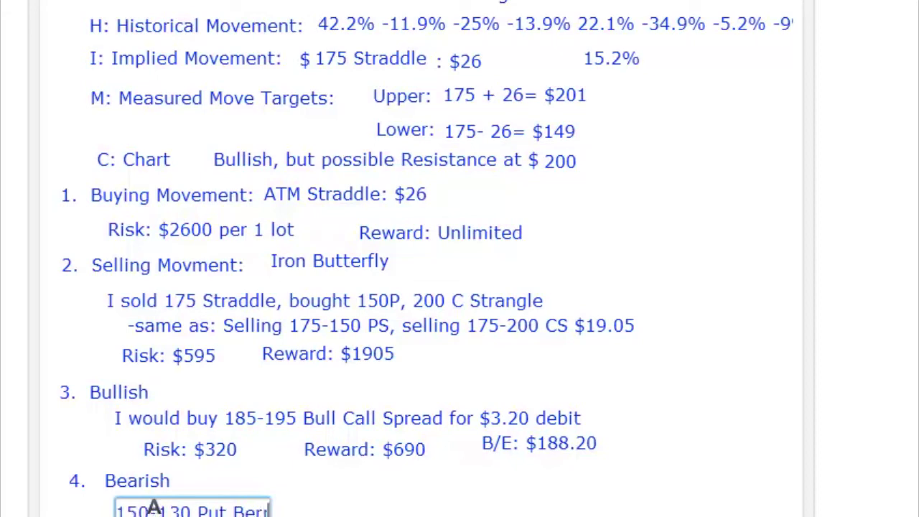
key(BackSpace)
key(BackSpace)
key(BackSpace)
text(ut)
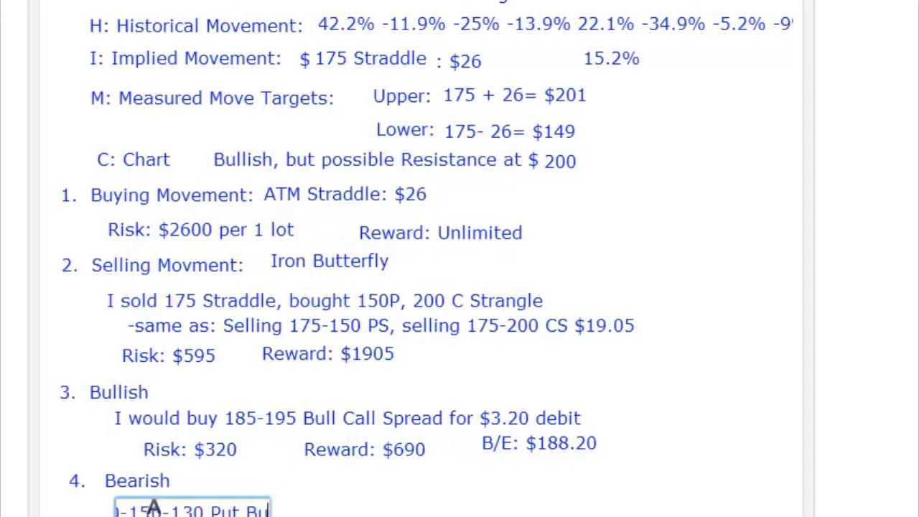
text(tefly)
key(Return)
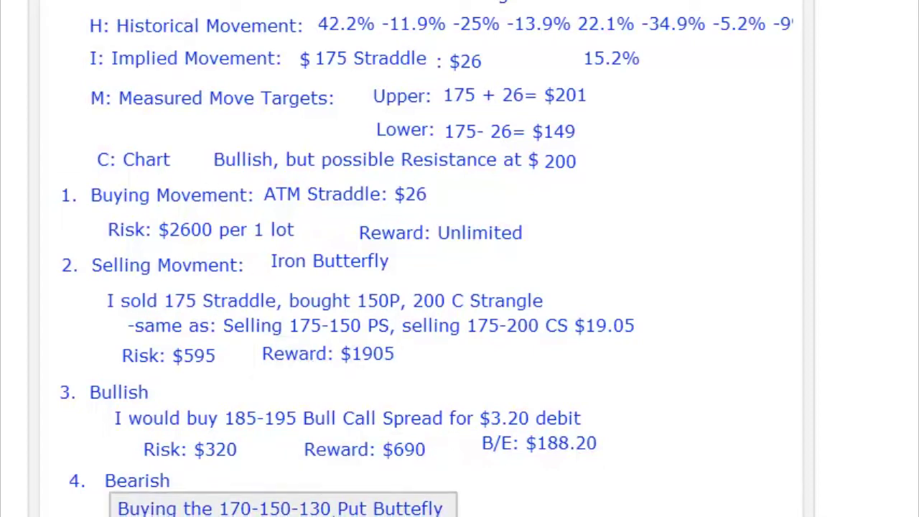
drag(401, 511, 427, 497)
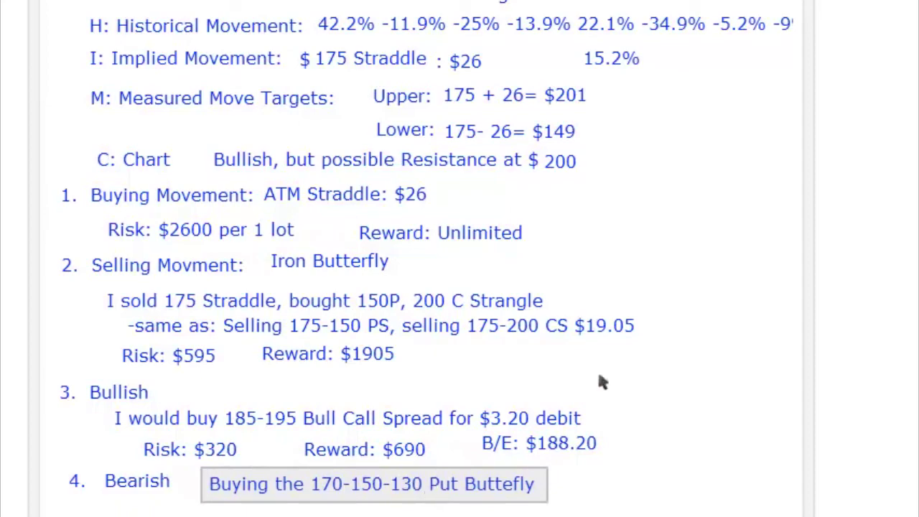
click(725, 352)
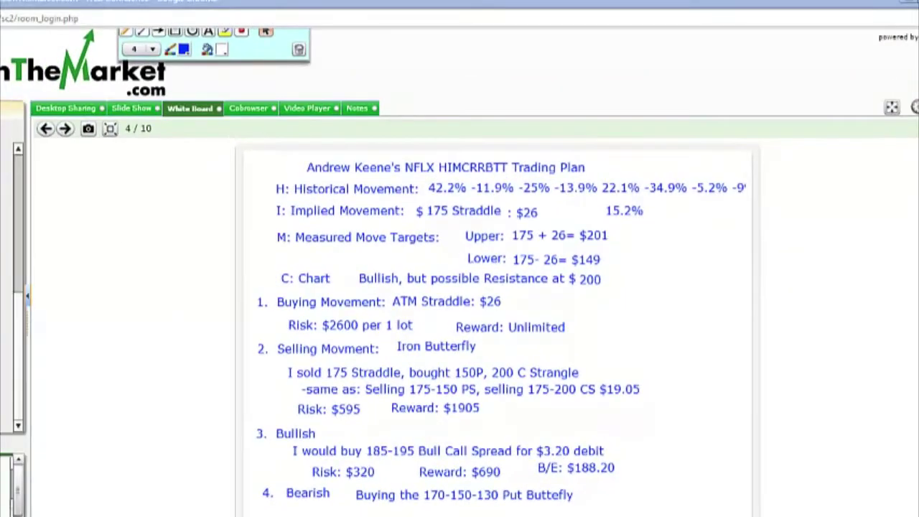
Switch to the options trading platform and start a leg-by-leg NFLX combo with the APR 26 '13 170 put as bought leg
key(alt+Tab)
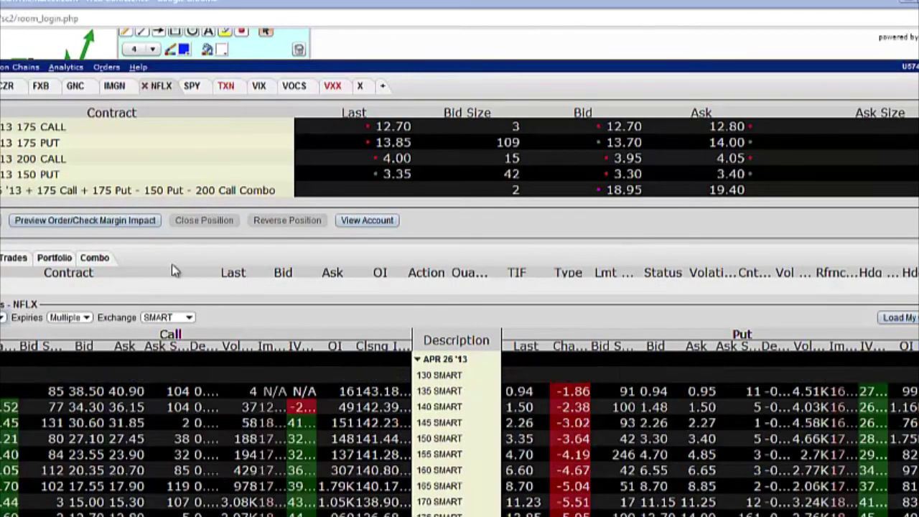
click(20, 67)
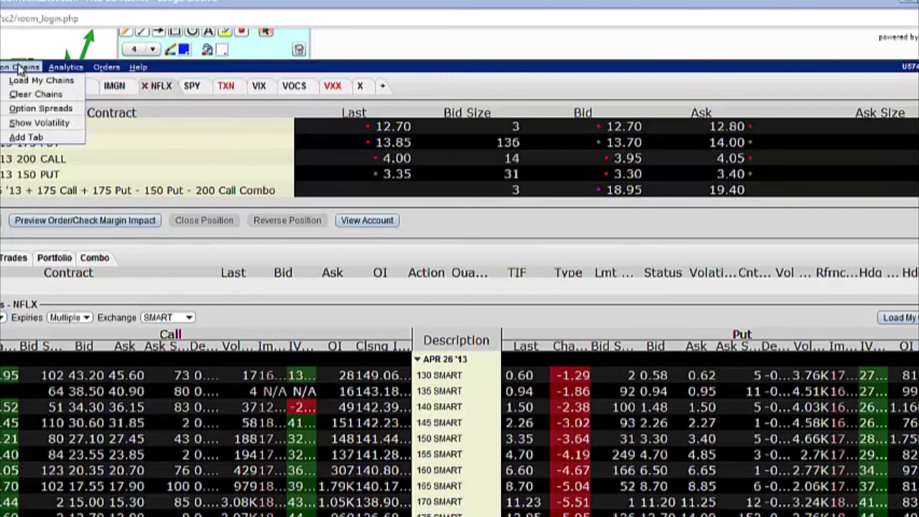
click(32, 107)
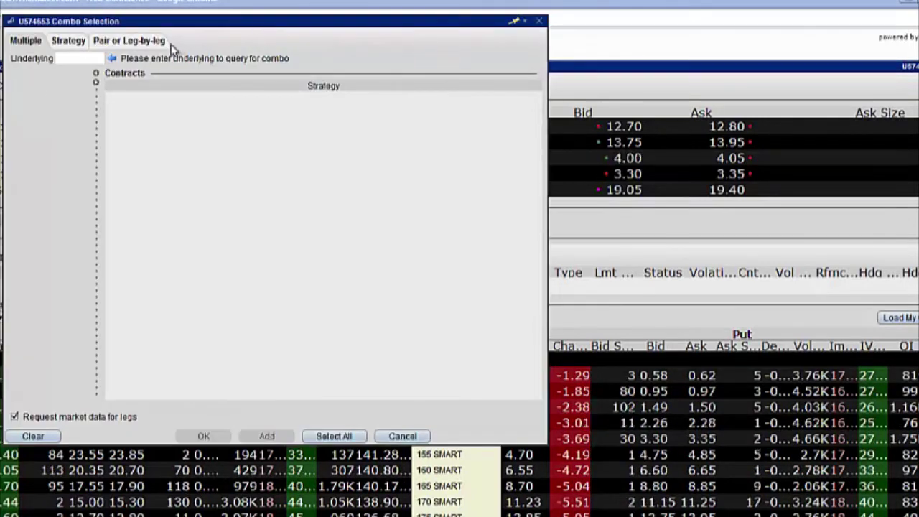
click(150, 43)
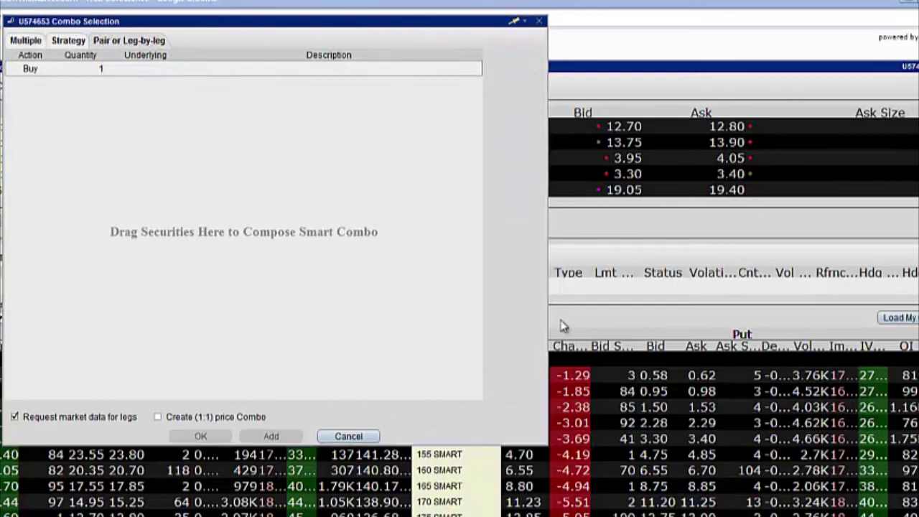
drag(563, 325, 330, 75)
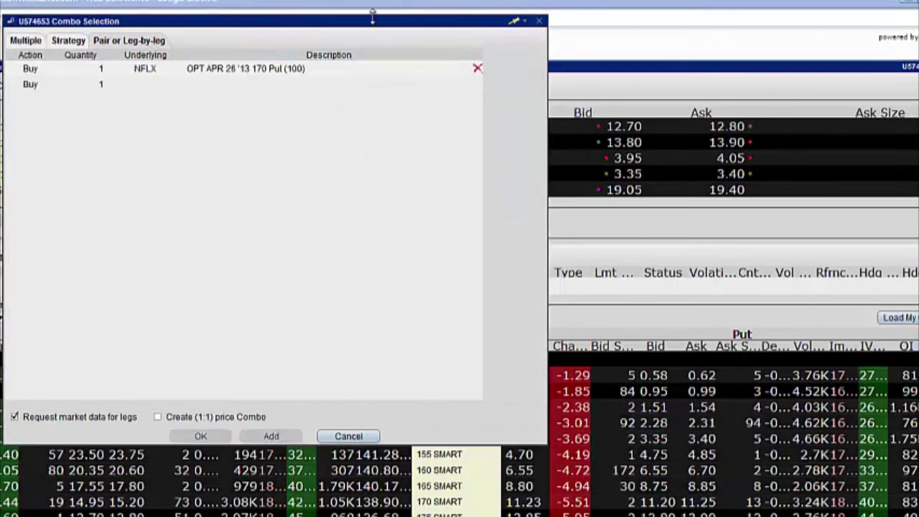
drag(367, 23, 297, 26)
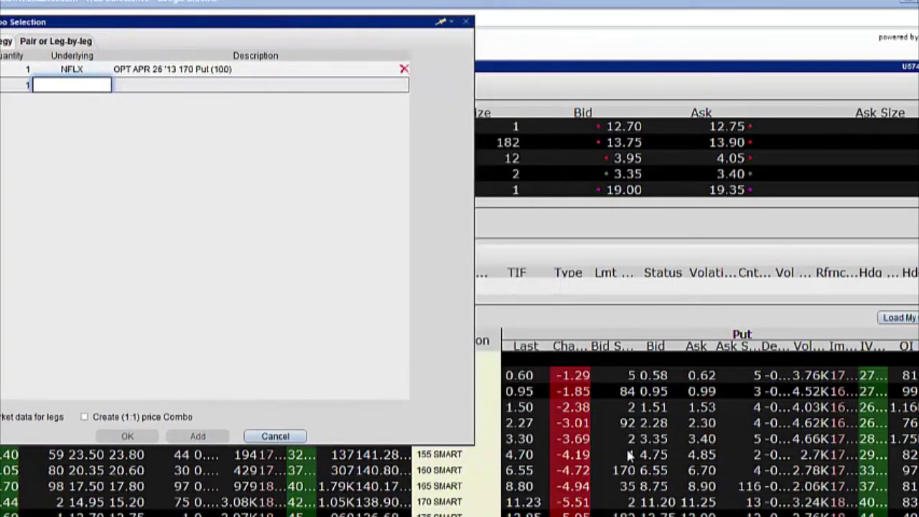
Add the APR 26 '13 150 put as the sold second leg with a quantity of 2
drag(649, 440, 279, 82)
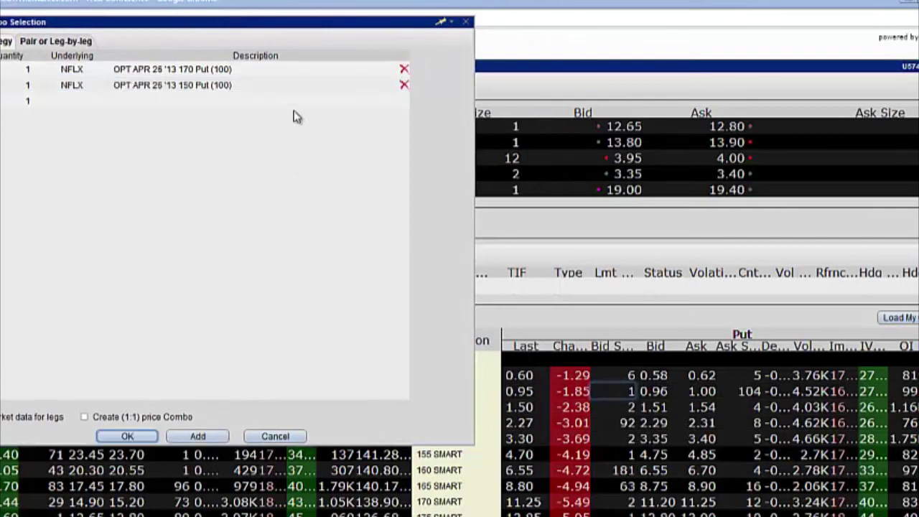
click(29, 85)
click(31, 82)
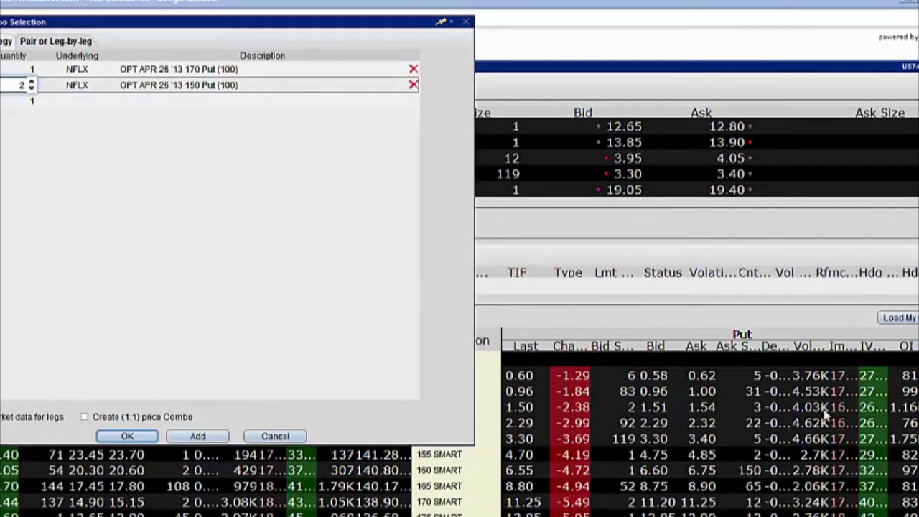
Add the APR 26 '13 130 put as the bought third leg and create the 170-150-130 put butterfly quote
drag(701, 391, 206, 111)
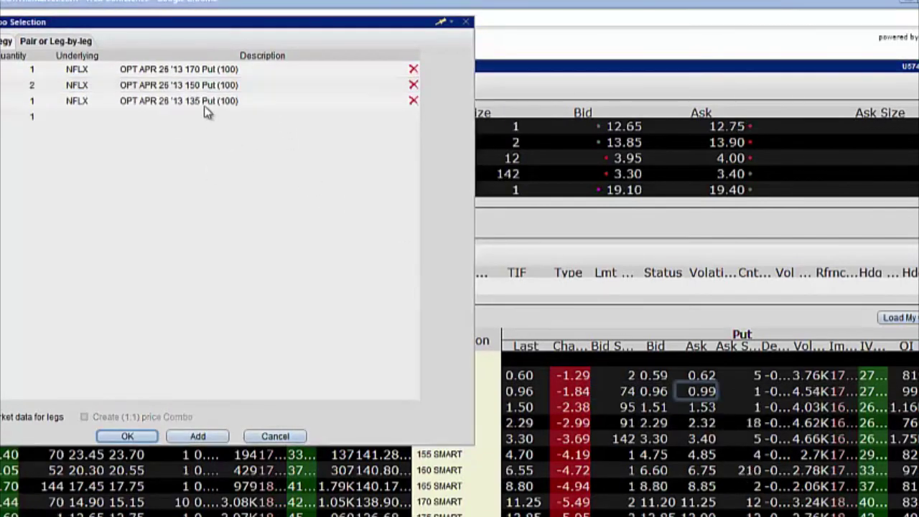
click(412, 102)
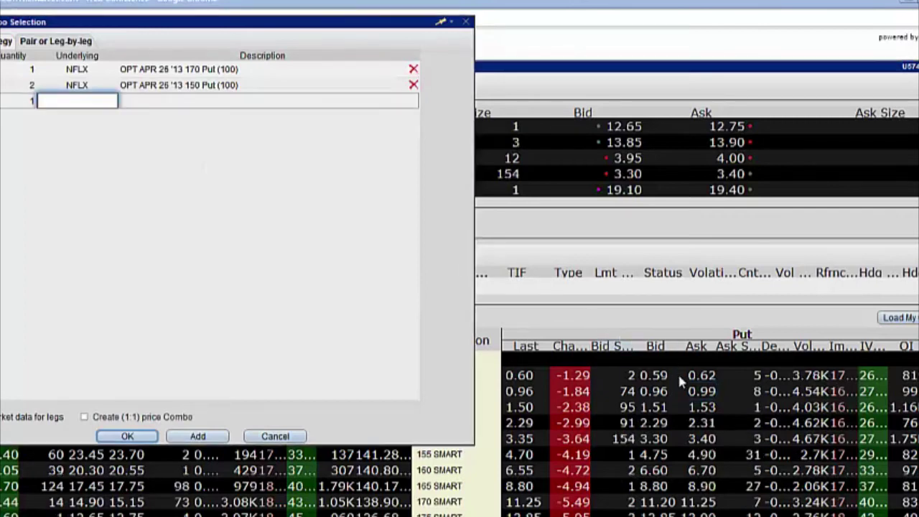
drag(701, 375, 115, 102)
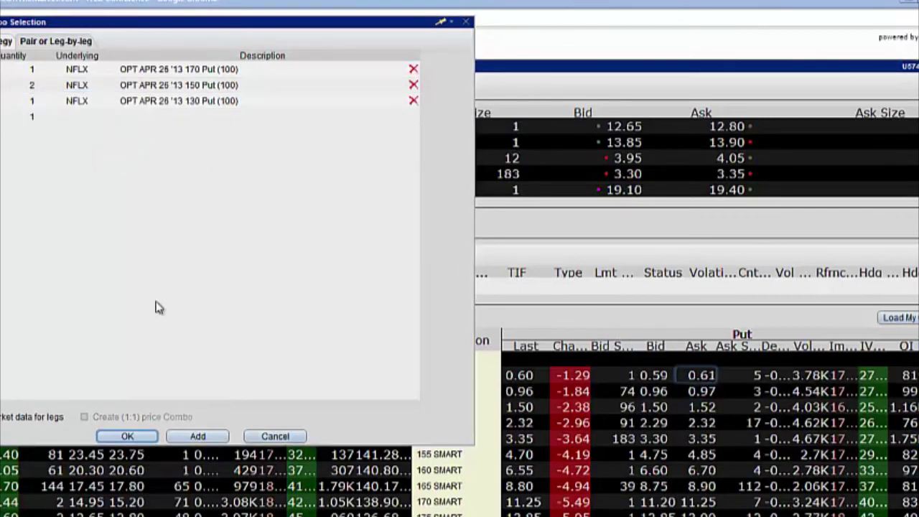
click(126, 436)
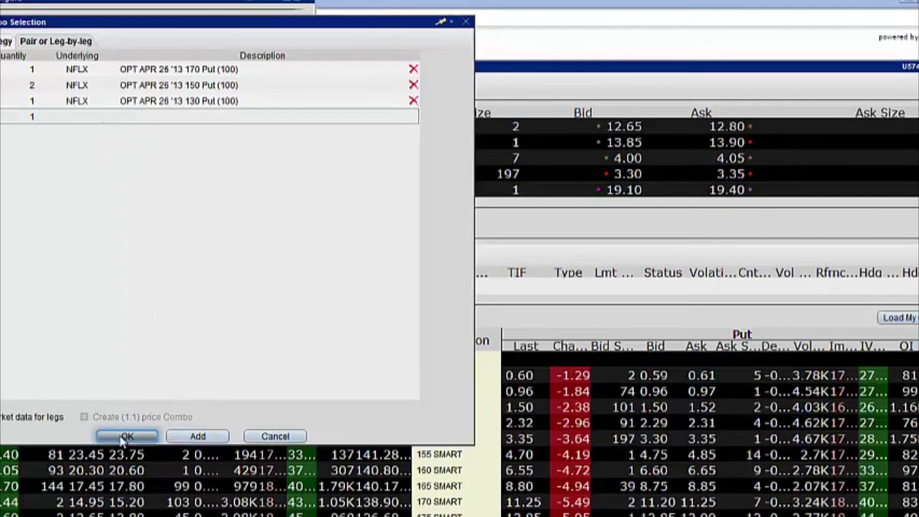
click(309, 3)
scroll(517, 122, down, 1)
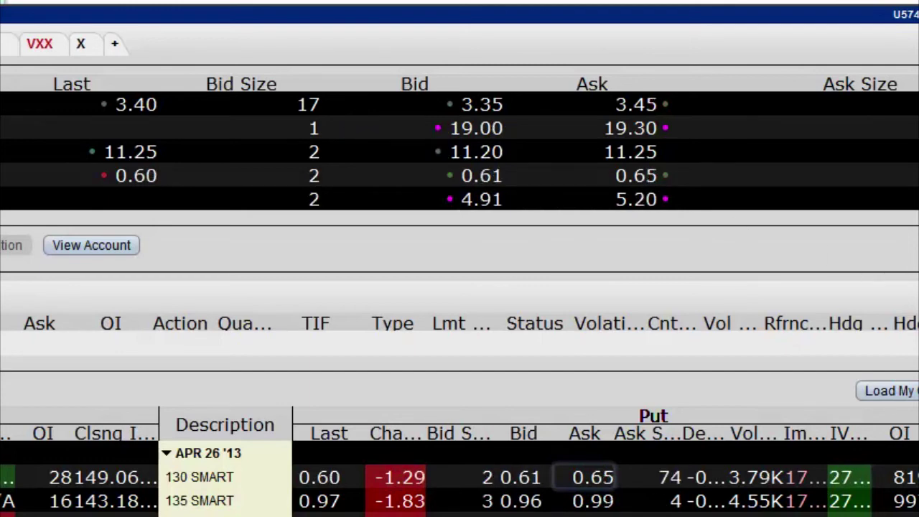
scroll(459, 151, up, 3)
scroll(459, 152, down, 3)
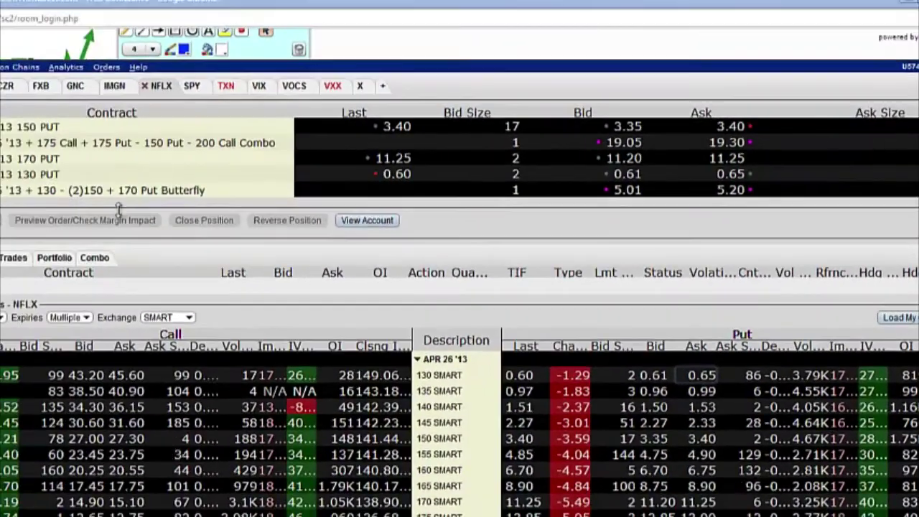
Start a second leg-by-leg NFLX combo, buying the APR 26 '13 170 put and selling the 155 put
click(20, 67)
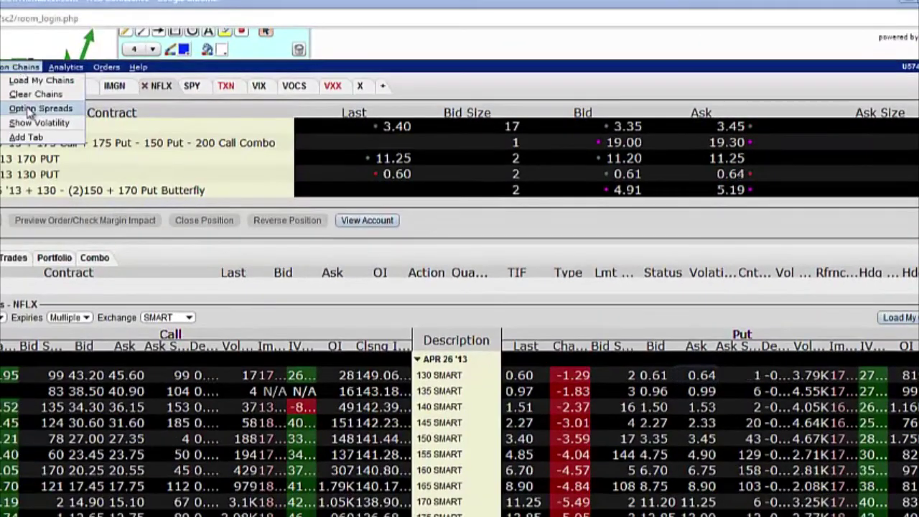
click(29, 108)
click(70, 41)
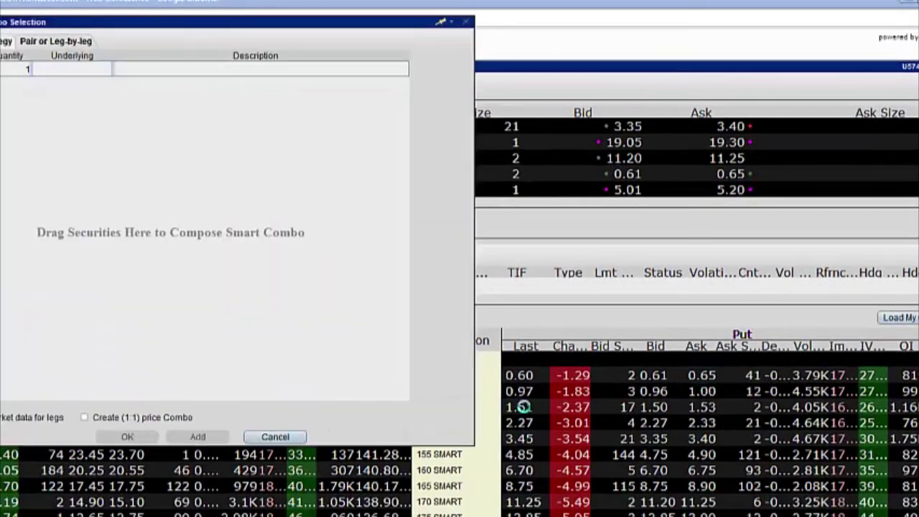
click(698, 503)
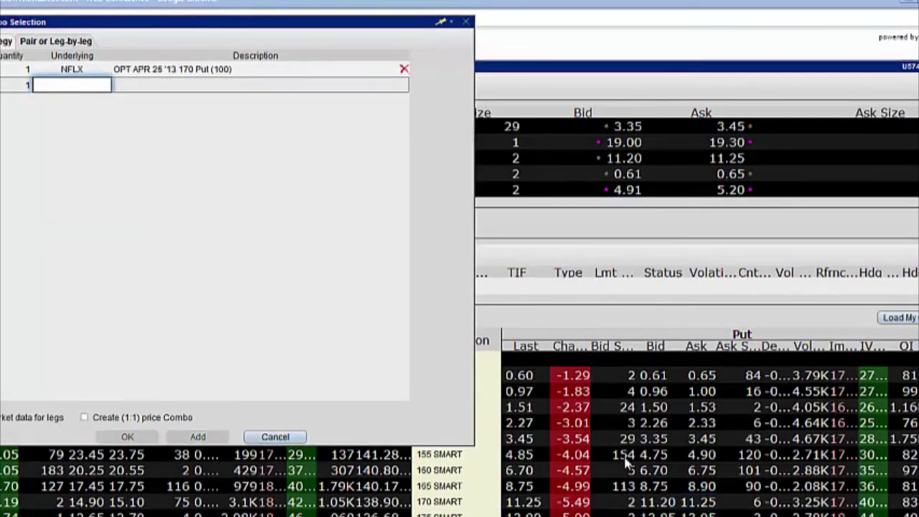
drag(654, 457, 267, 90)
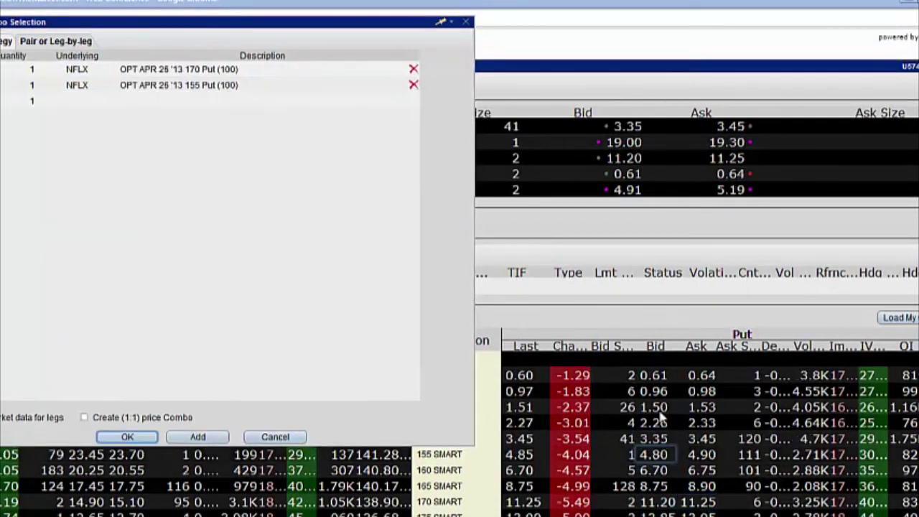
click(695, 399)
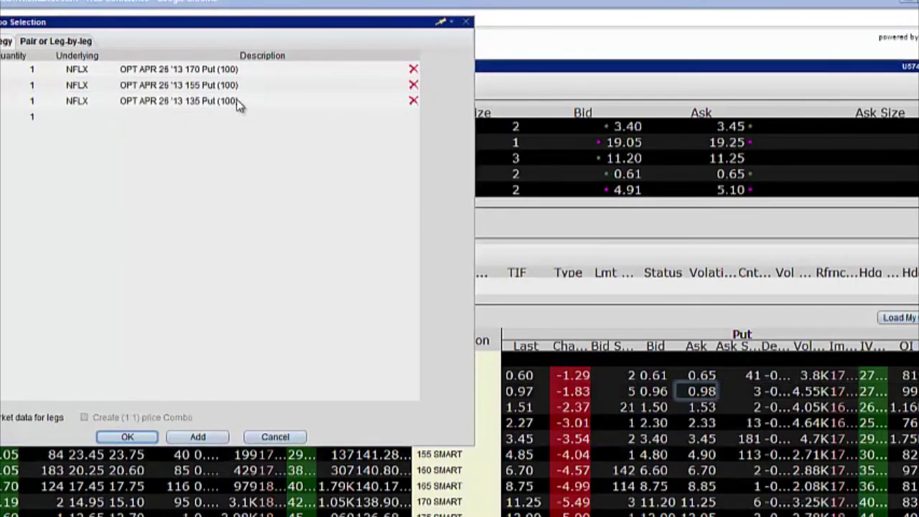
click(412, 100)
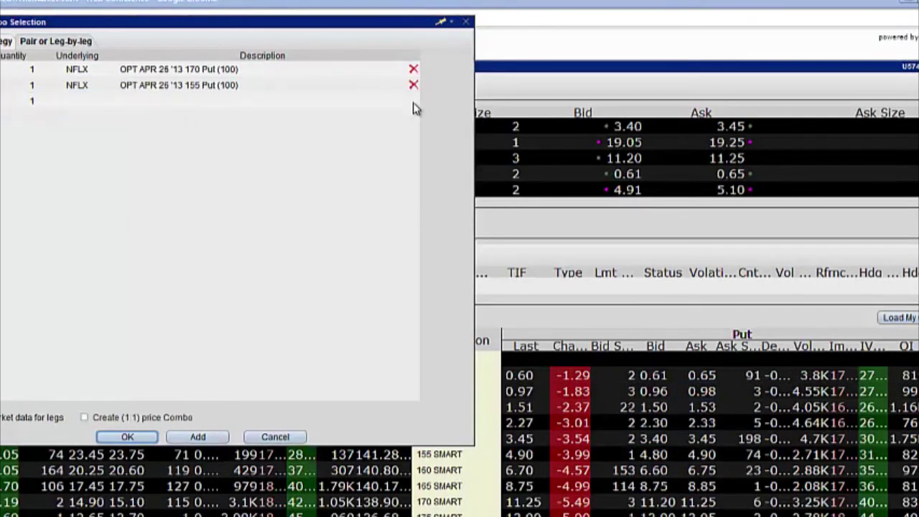
click(706, 425)
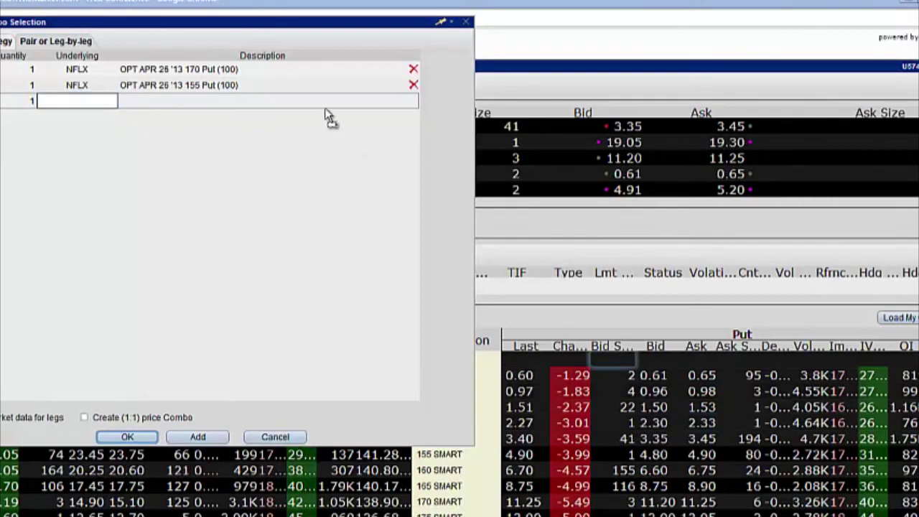
click(413, 101)
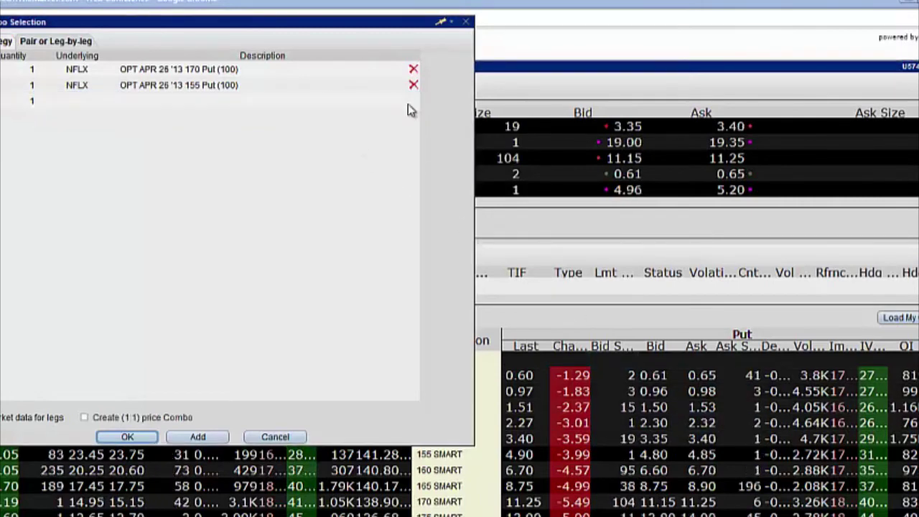
click(702, 438)
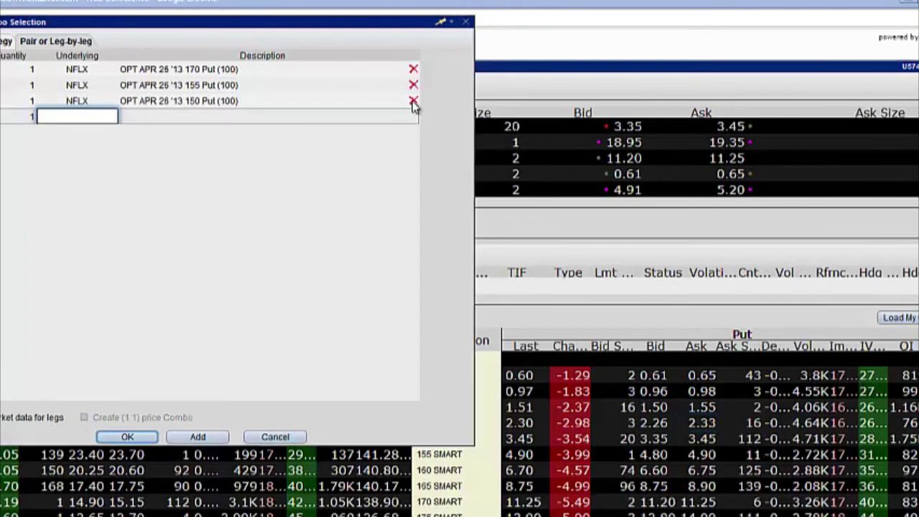
click(413, 101)
click(700, 390)
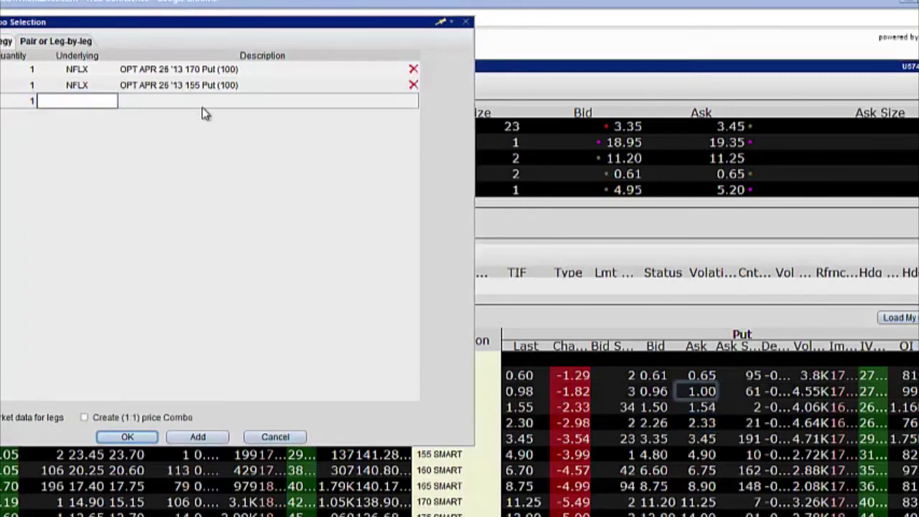
click(413, 101)
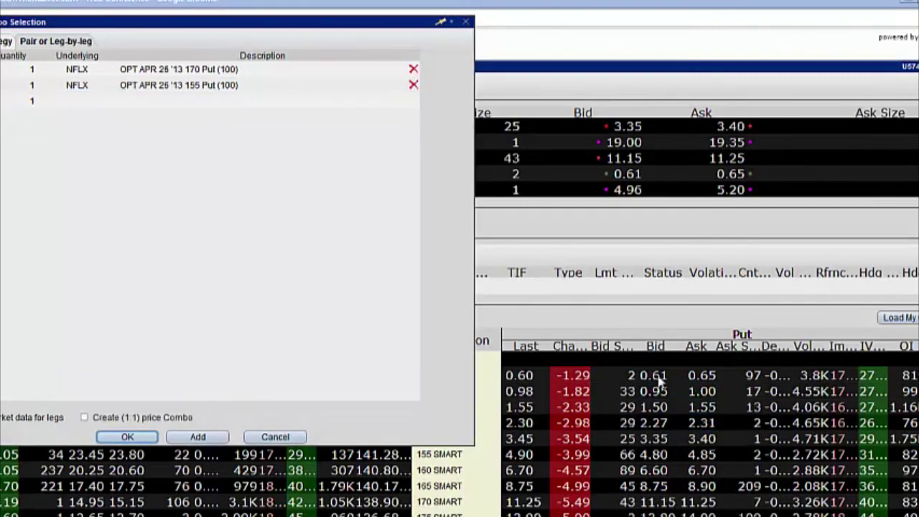
Add the APR 26 '13 140 put as the third leg and create the 170-155-140 put combo quote
drag(187, 130, 180, 102)
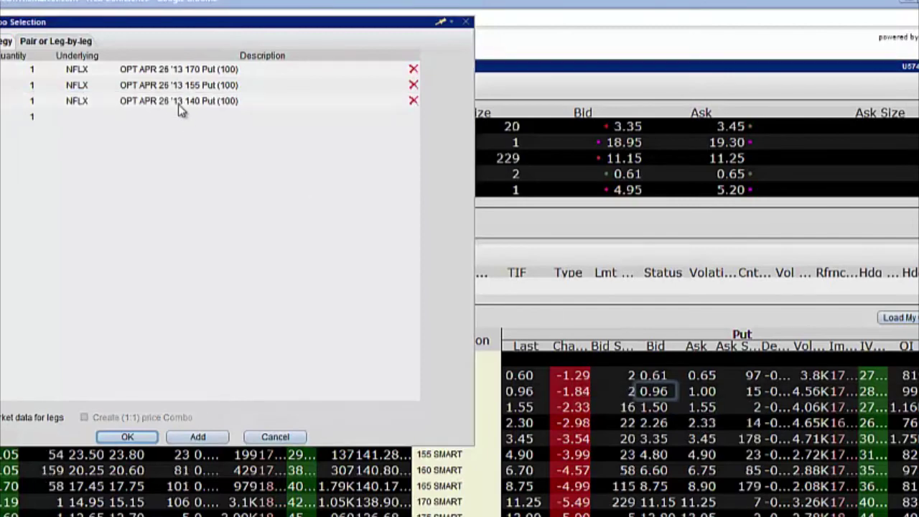
click(127, 436)
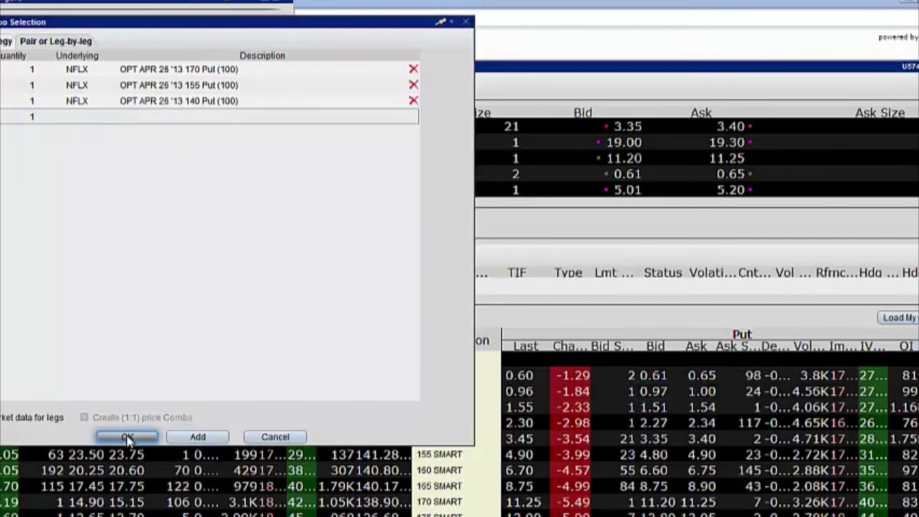
click(290, 5)
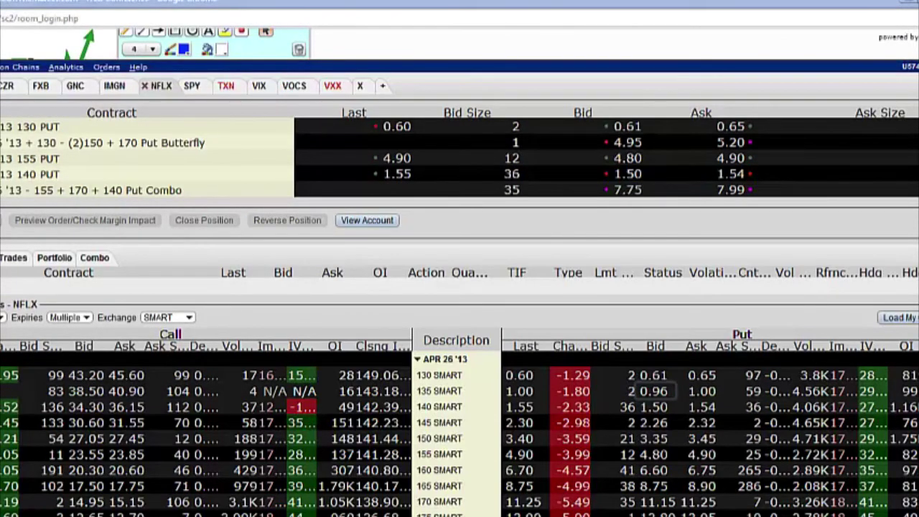
Start another leg-by-leg NFLX combo from the APR 26 '13 170, 155 and 140 puts, selling the 155 leg
click(25, 67)
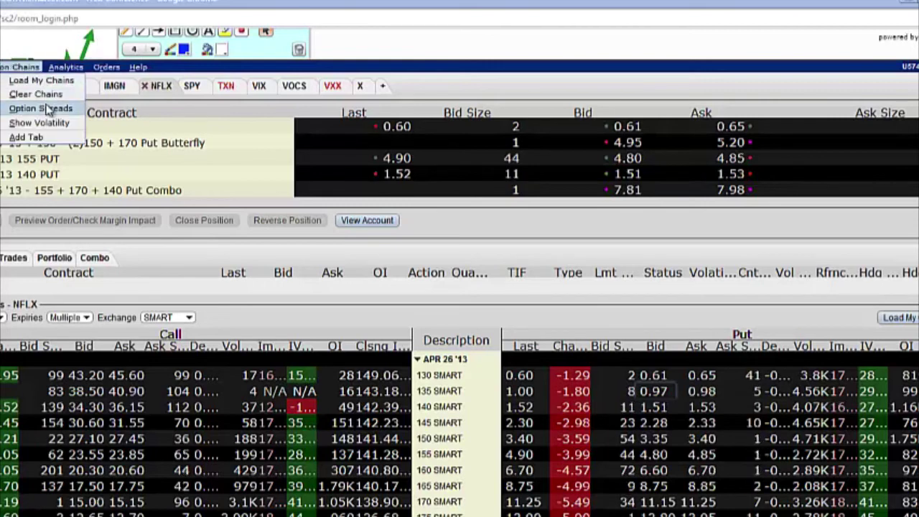
click(71, 106)
click(68, 41)
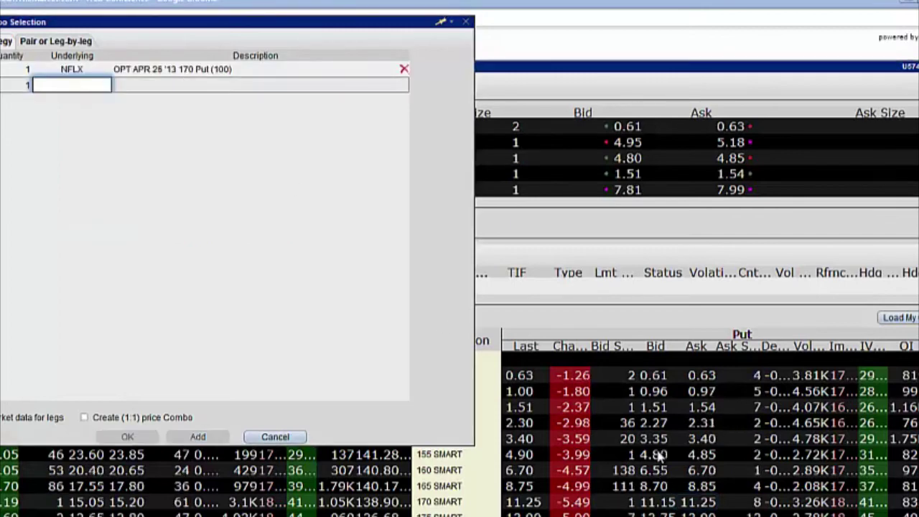
drag(658, 455, 295, 85)
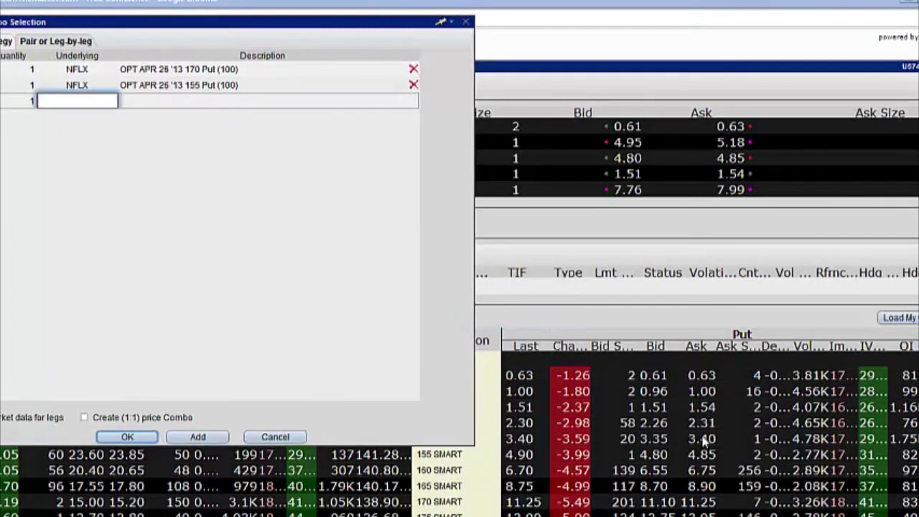
click(701, 406)
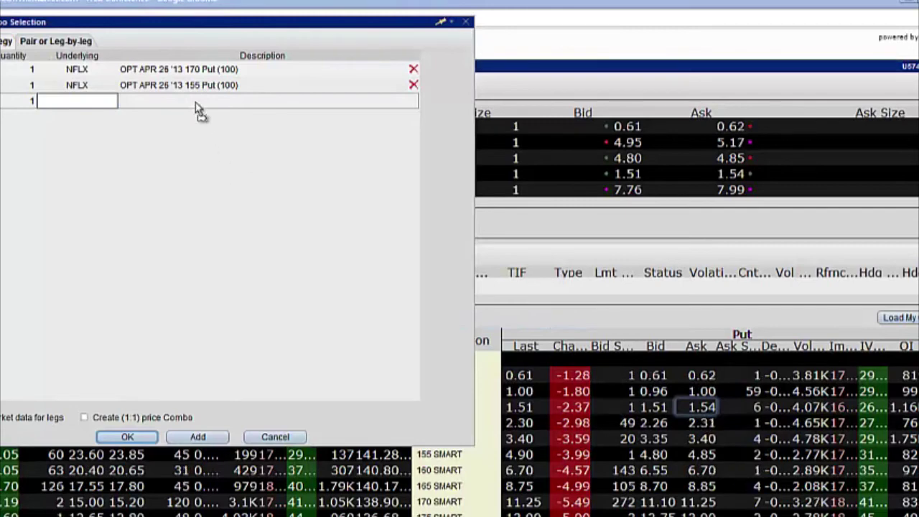
Set the 155 put's quantity to 2 and create the 170-155-140 put butterfly quote
click(32, 85)
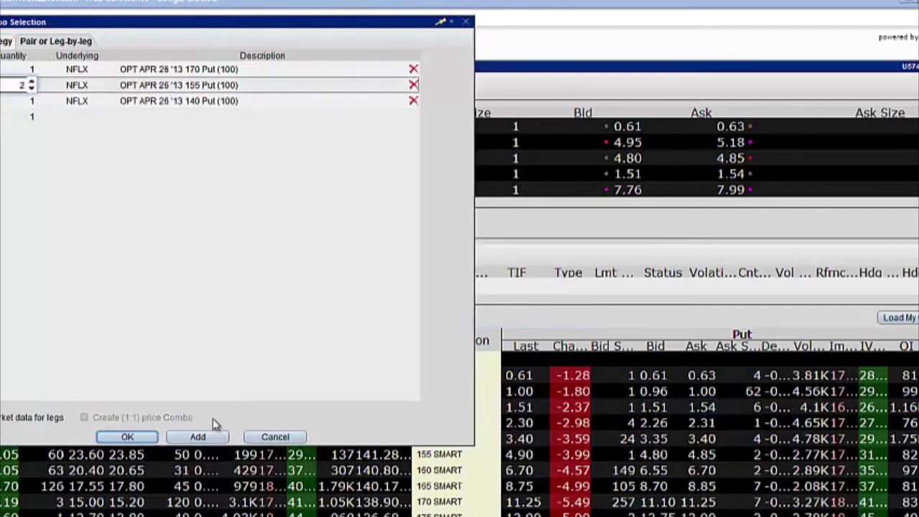
click(127, 436)
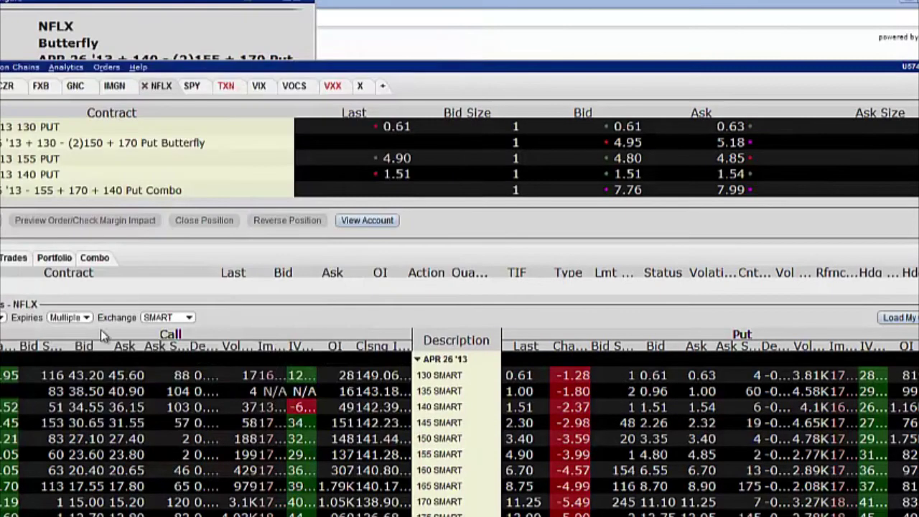
click(305, 3)
scroll(465, 156, down, 1)
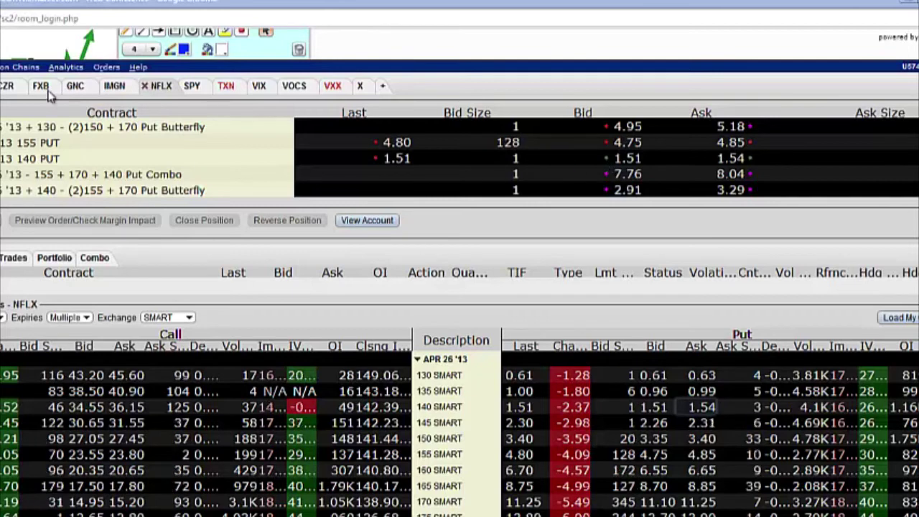
Start a leg-by-leg NFLX combo from the APR 26 '13 160, 145 and 130 puts
click(17, 67)
click(18, 109)
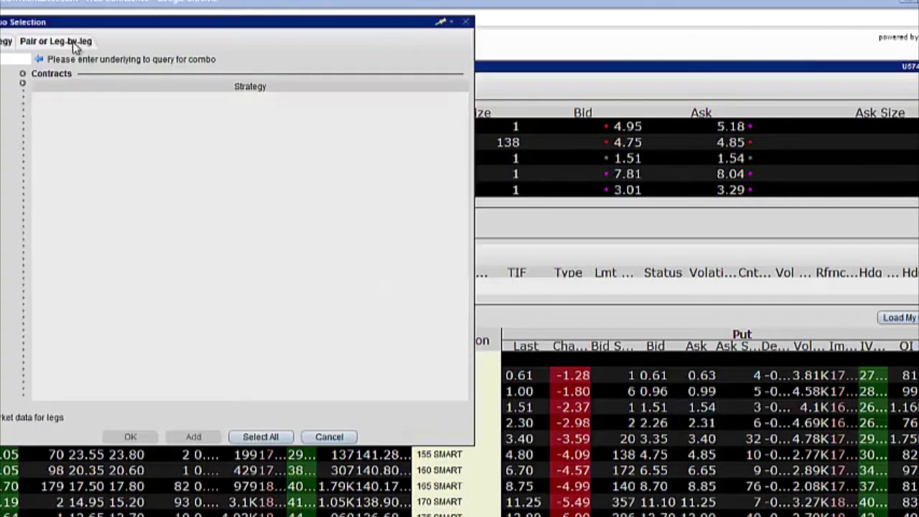
click(73, 42)
drag(81, 21, 61, 12)
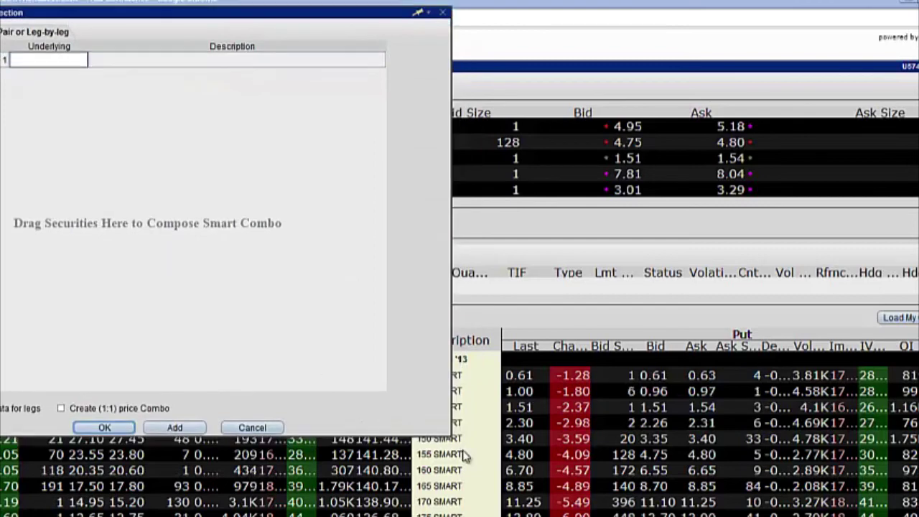
drag(703, 474, 246, 71)
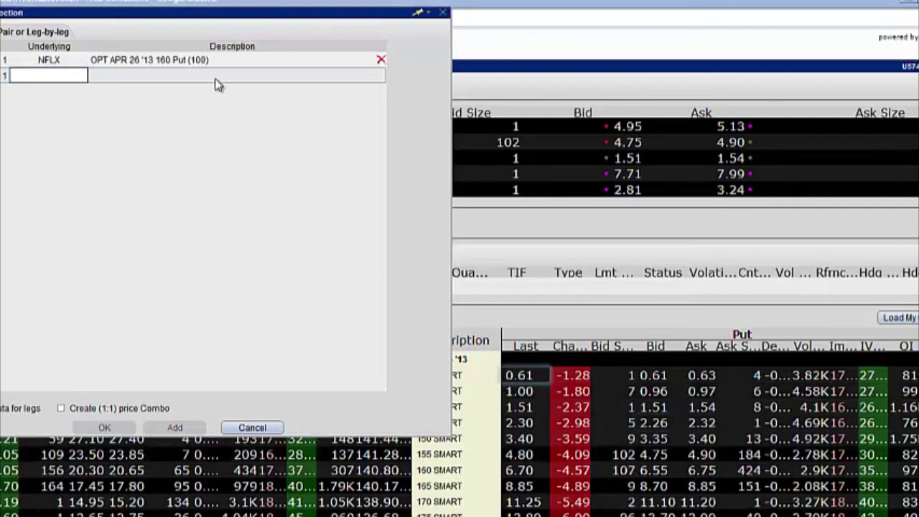
drag(215, 79, 215, 78)
drag(705, 375, 277, 115)
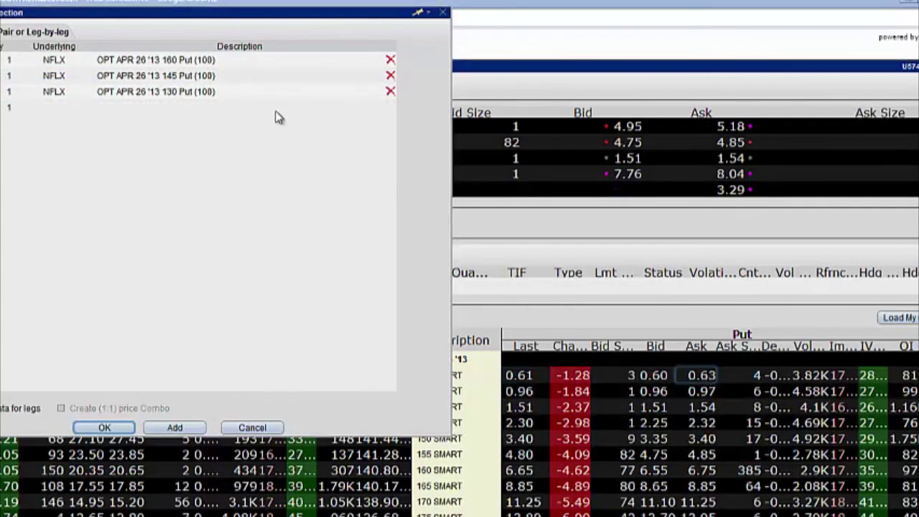
Set the 145 put's quantity to 2 and create the 160-145-130 put butterfly quote, keeping it in view
click(12, 76)
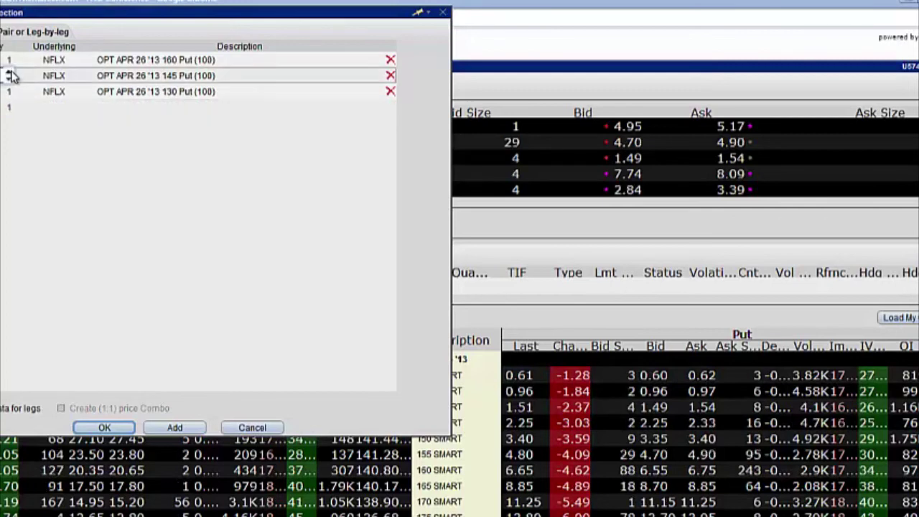
click(170, 428)
click(121, 428)
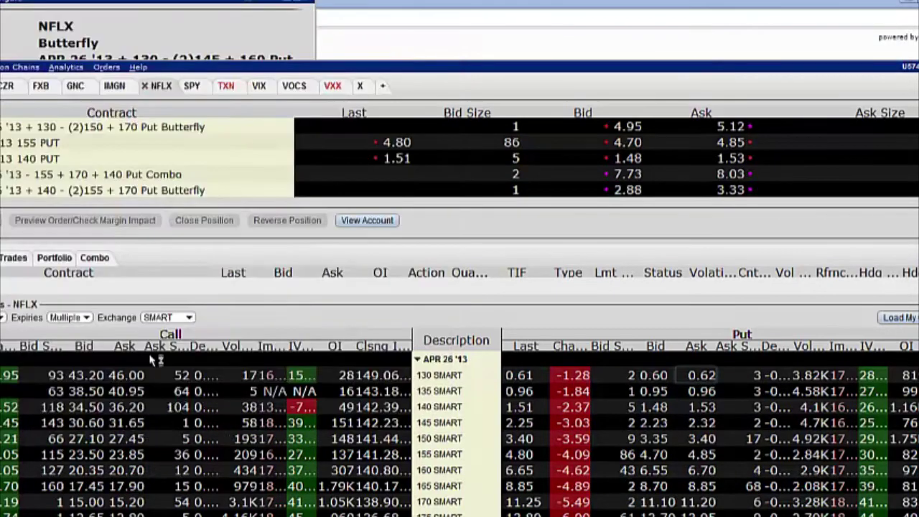
click(105, 428)
click(308, 2)
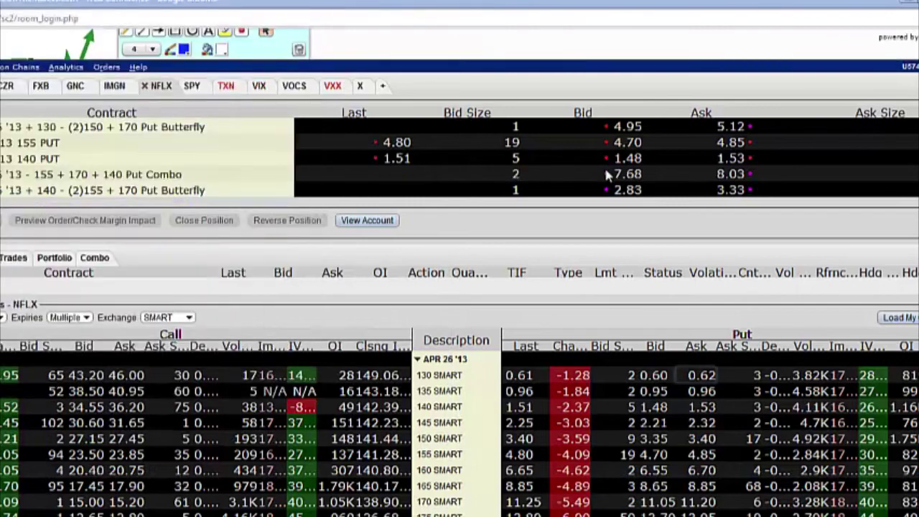
scroll(603, 166, down, 1)
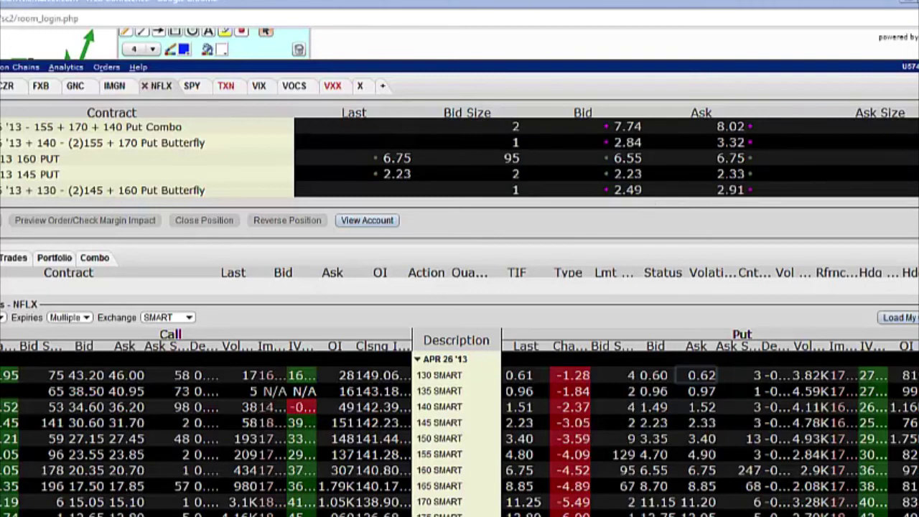
scroll(459, 157, up, 4)
scroll(459, 157, down, 3)
scroll(139, 140, down, 1)
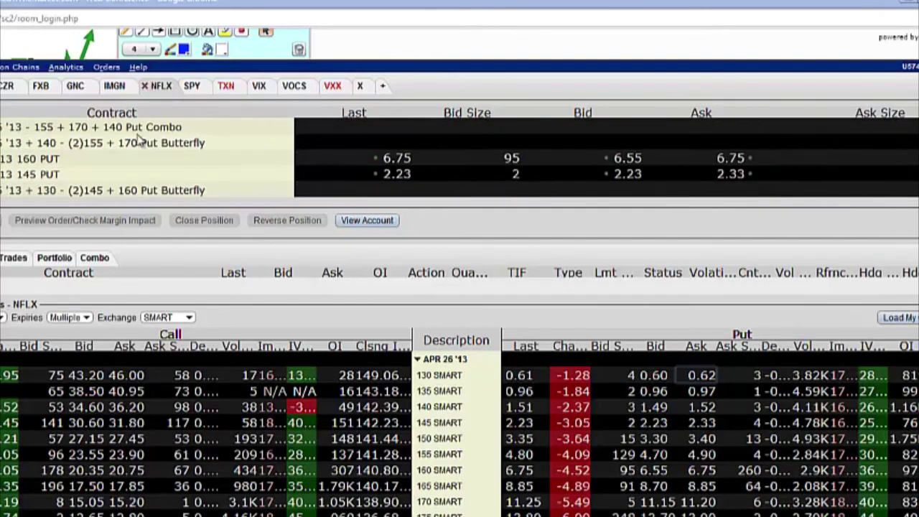
Start another leg-by-leg NFLX combo from the APR 26 '13 165, 145 and 125 puts
click(20, 67)
click(32, 107)
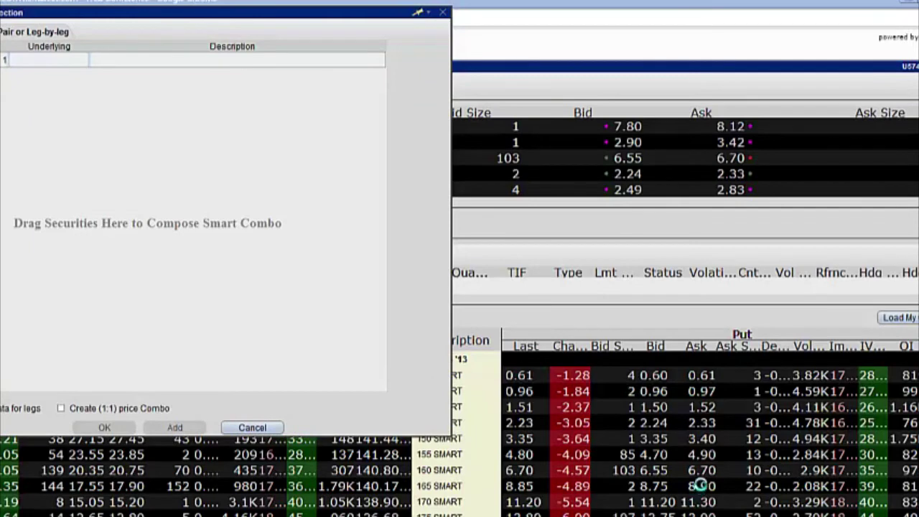
drag(700, 485, 227, 66)
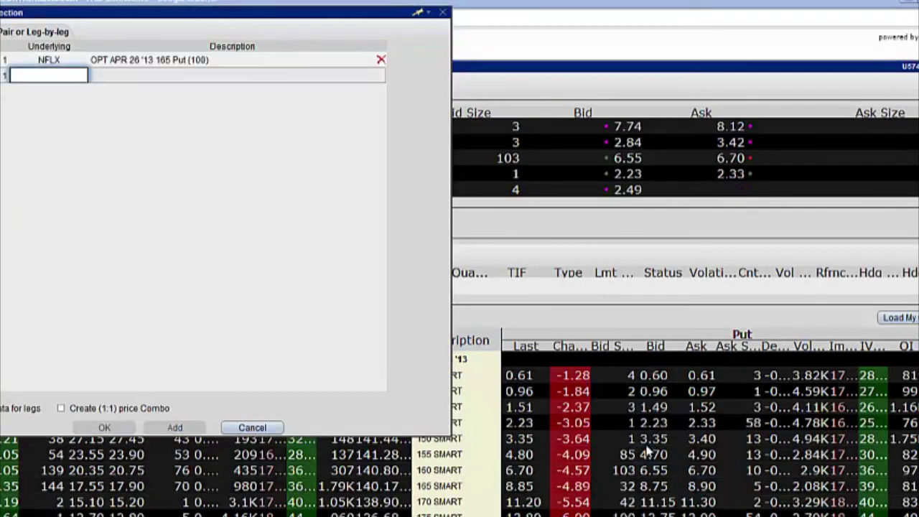
drag(642, 424, 119, 78)
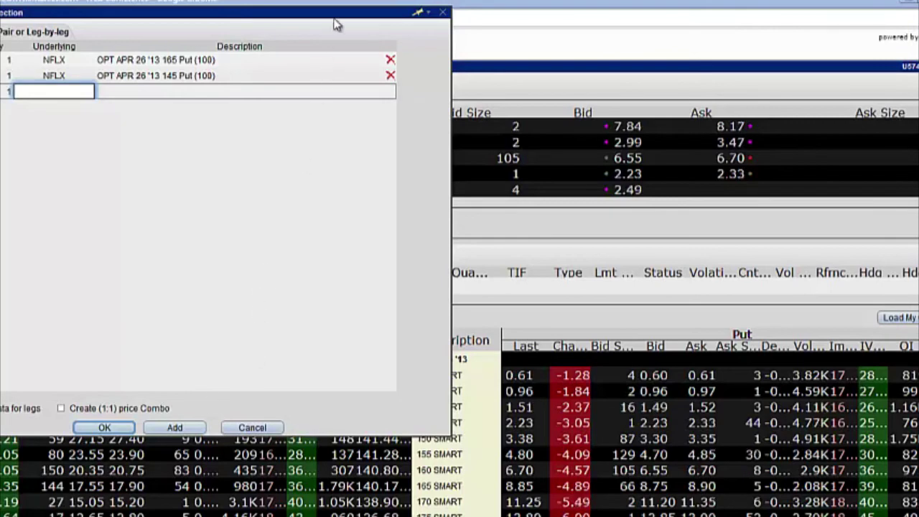
drag(335, 19, 493, 513)
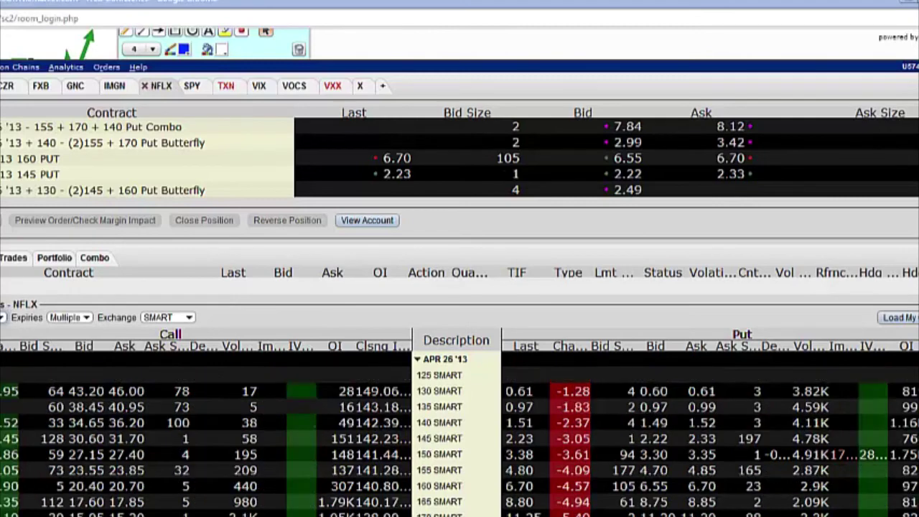
drag(208, 511, 129, 3)
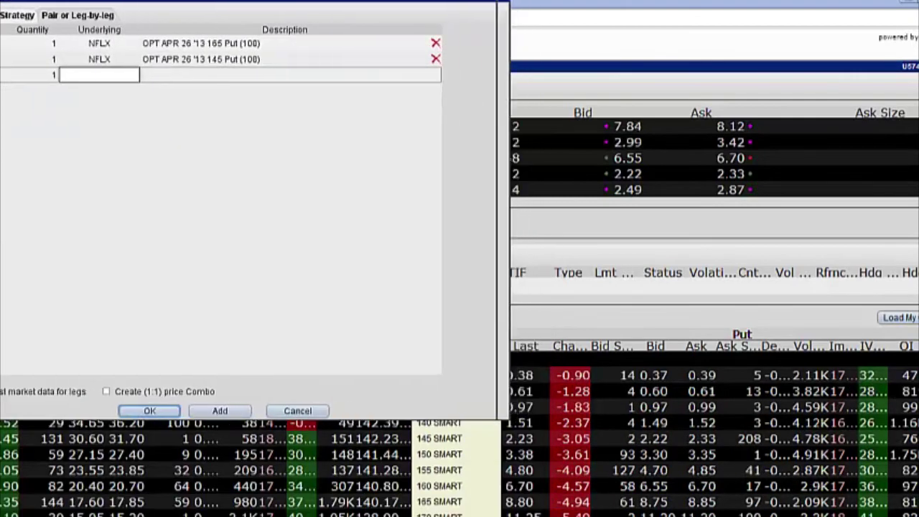
drag(694, 378, 256, 75)
Set the 145 put's quantity to 2 and create the 165-145-125 put butterfly quote
click(50, 60)
click(52, 56)
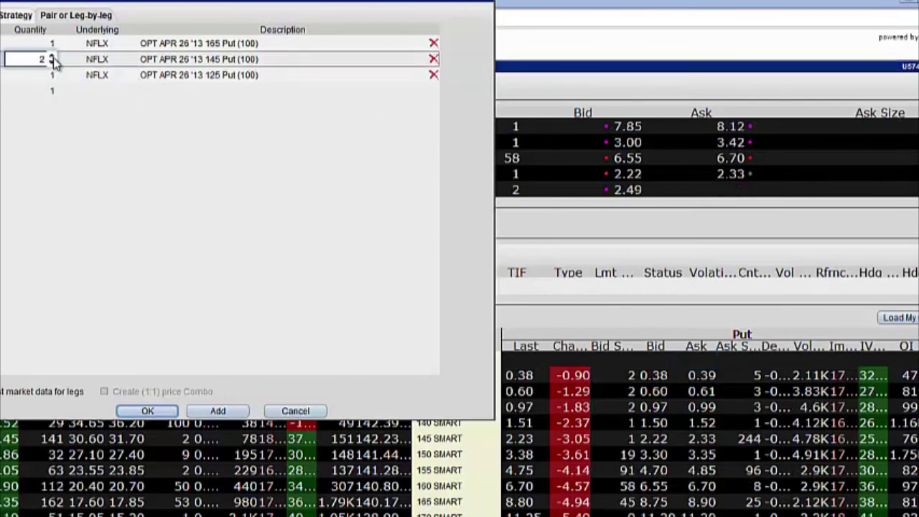
click(216, 411)
click(150, 411)
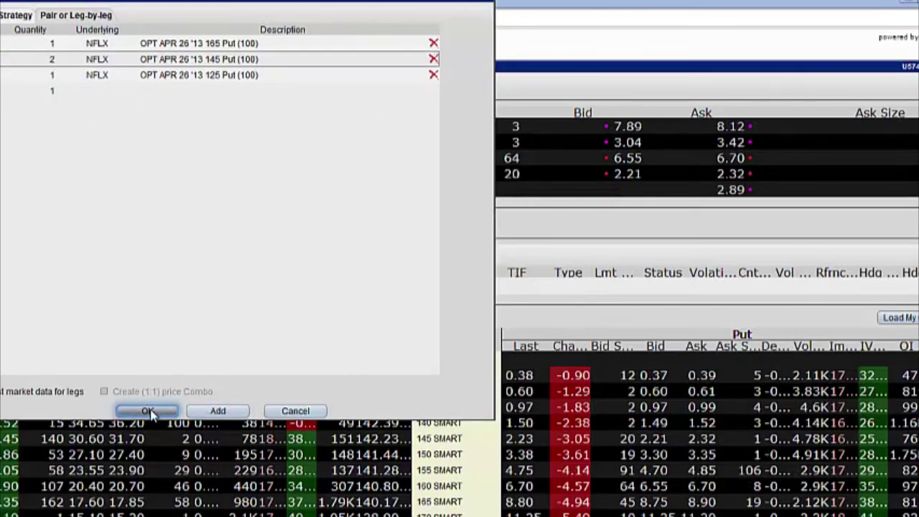
key(Return)
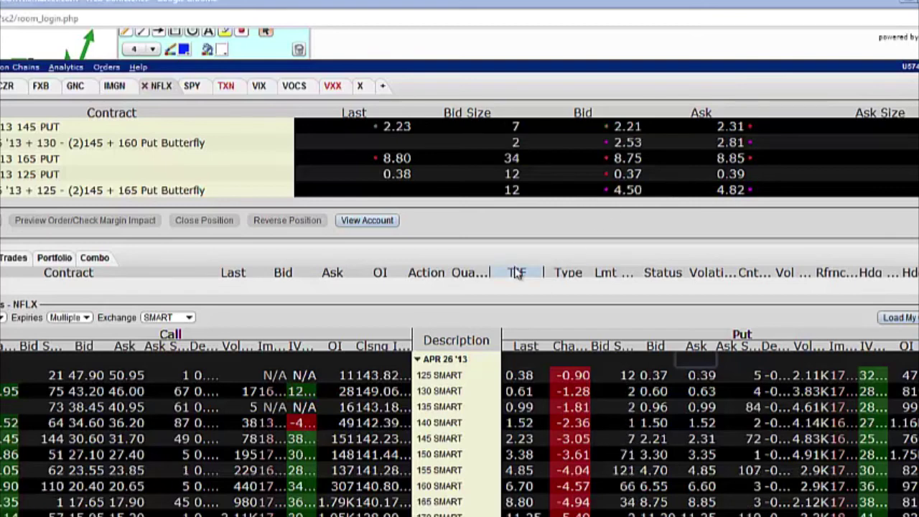
Start a new leg-by-leg NFLX combo with the APR 26 '13 160 and 140 puts
click(20, 70)
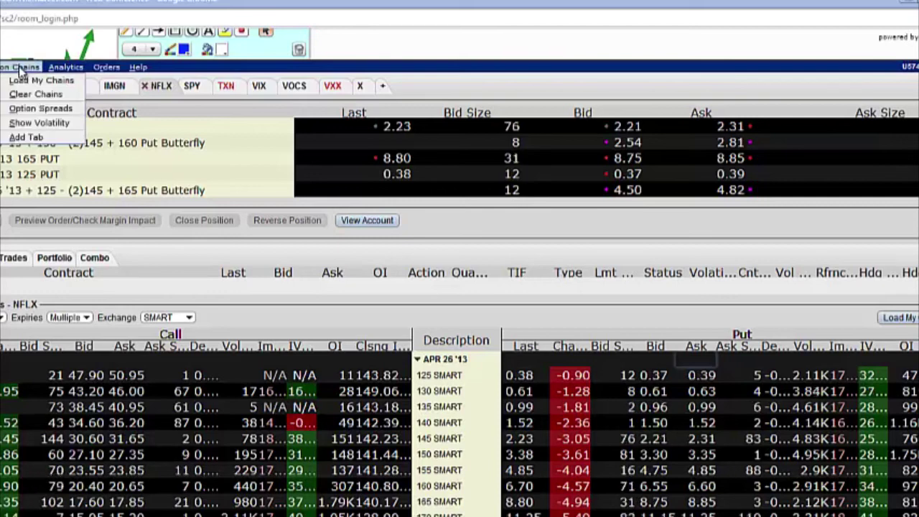
click(36, 108)
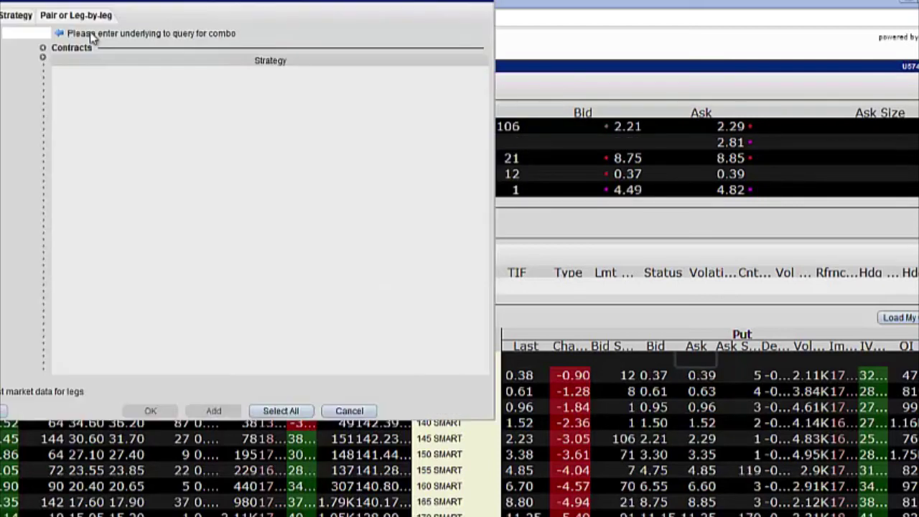
click(94, 20)
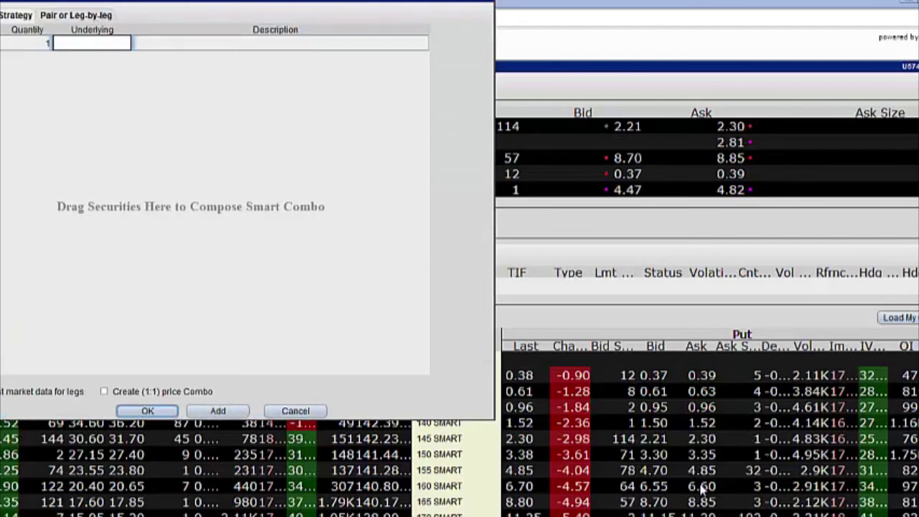
drag(302, 75, 304, 51)
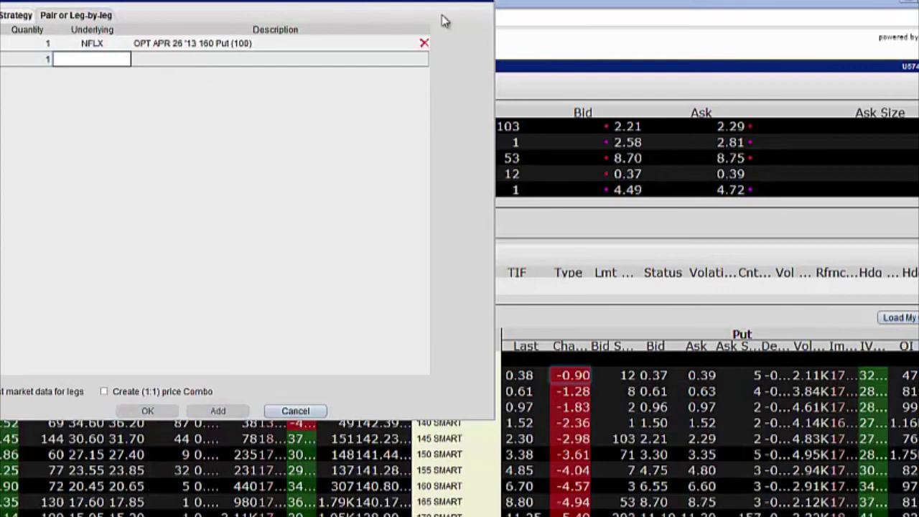
drag(423, 15, 814, 16)
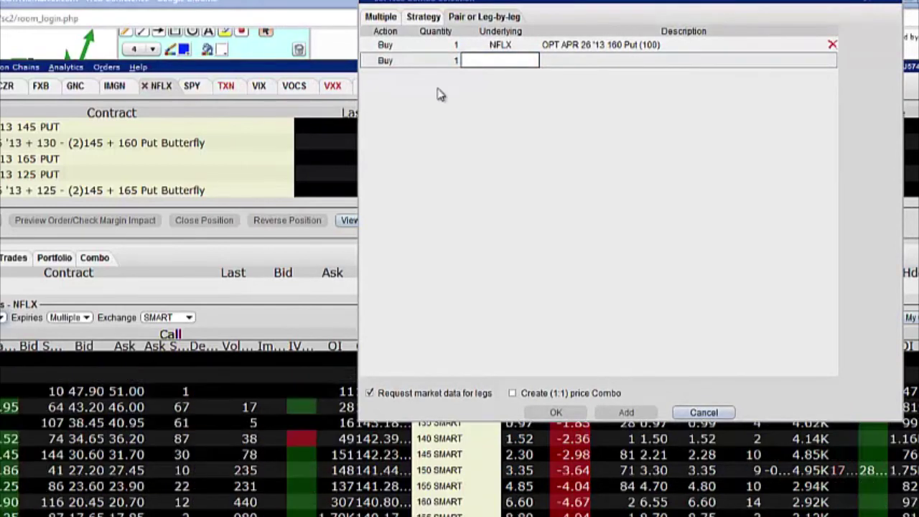
drag(620, 3, 17, 50)
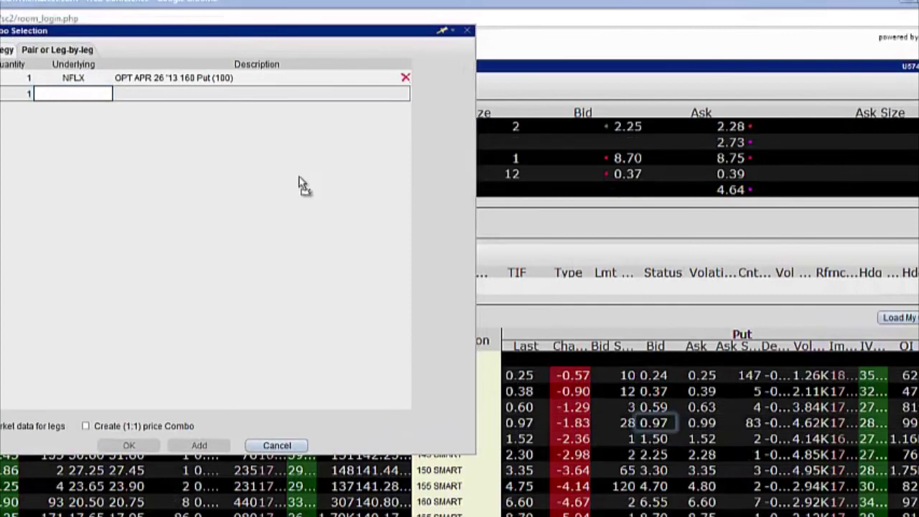
Complete the combo with quantity 2 on the 140 put and one 120 put, and create the 160-140-120 put butterfly quote
click(30, 94)
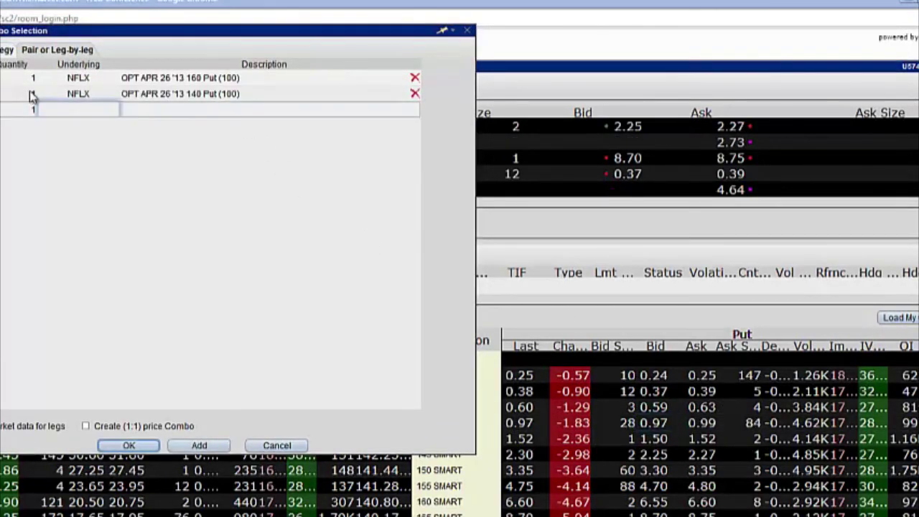
click(33, 91)
click(702, 377)
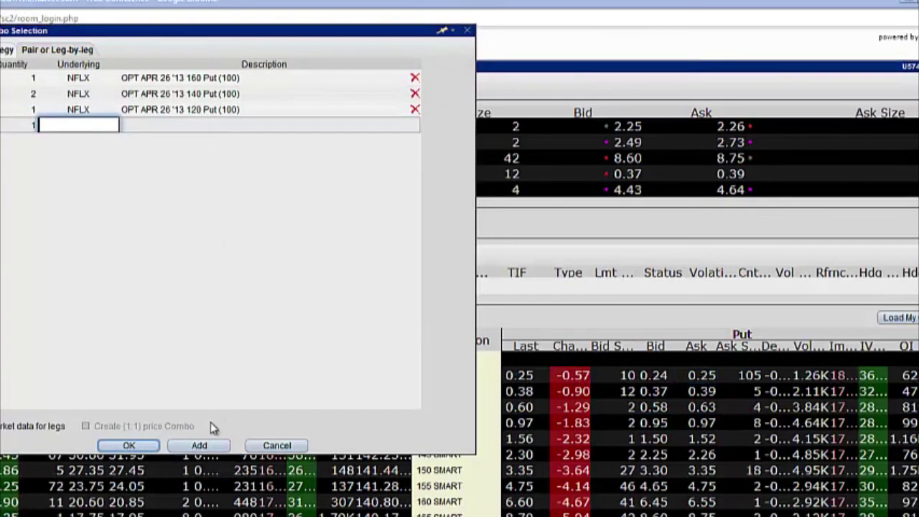
click(201, 445)
click(139, 445)
click(136, 445)
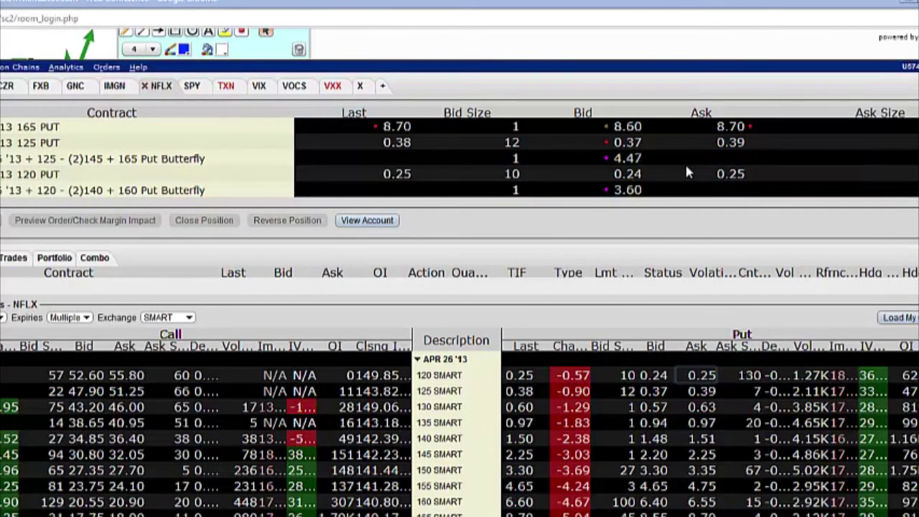
click(723, 192)
key(ctrl+t)
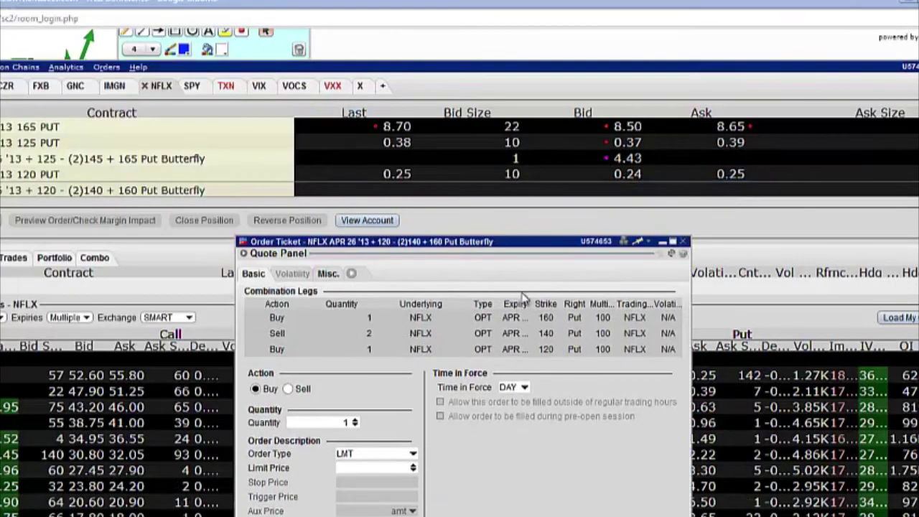
click(683, 243)
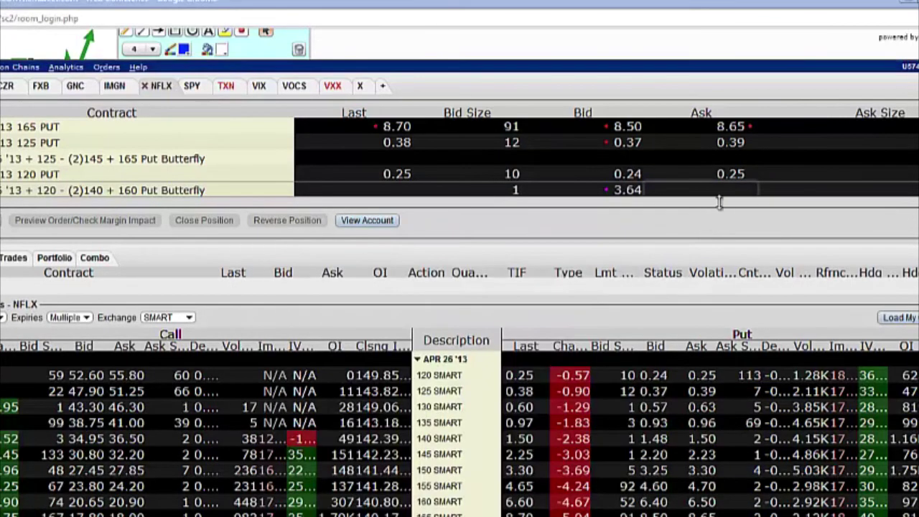
click(726, 195)
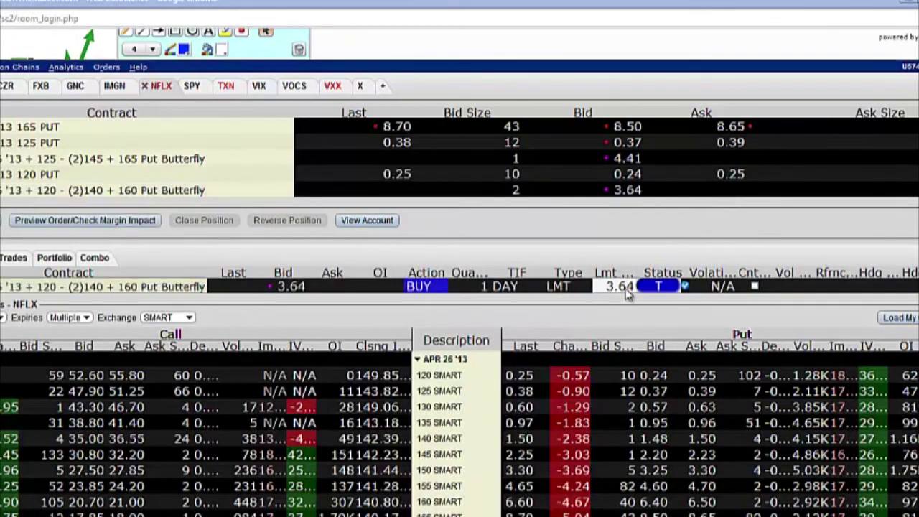
click(626, 293)
click(657, 221)
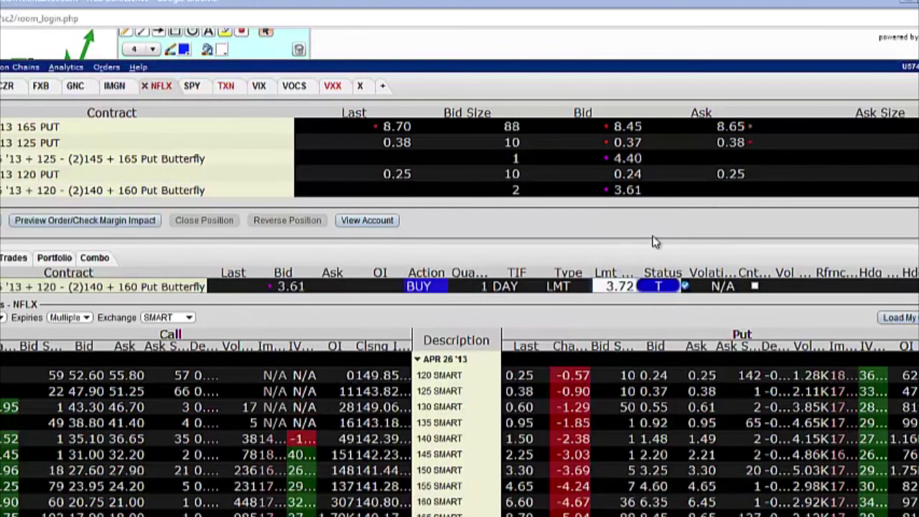
click(658, 285)
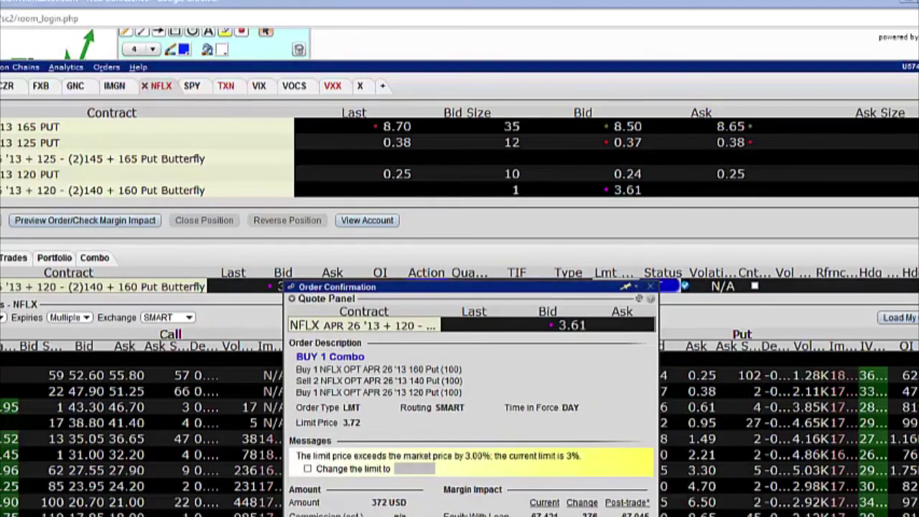
key(Return)
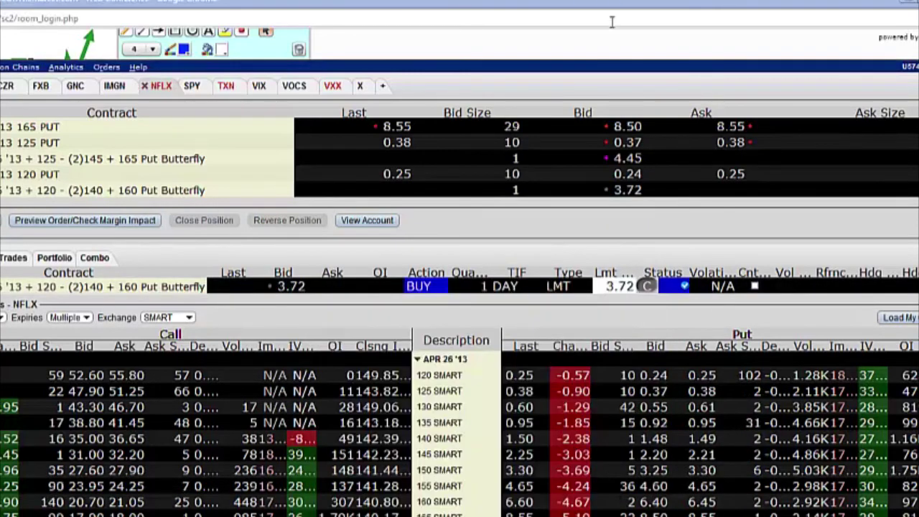
Switch to the shared whiteboard and change the bearish trade's strikes to 160-140-120 in the put butterfly line
click(611, 22)
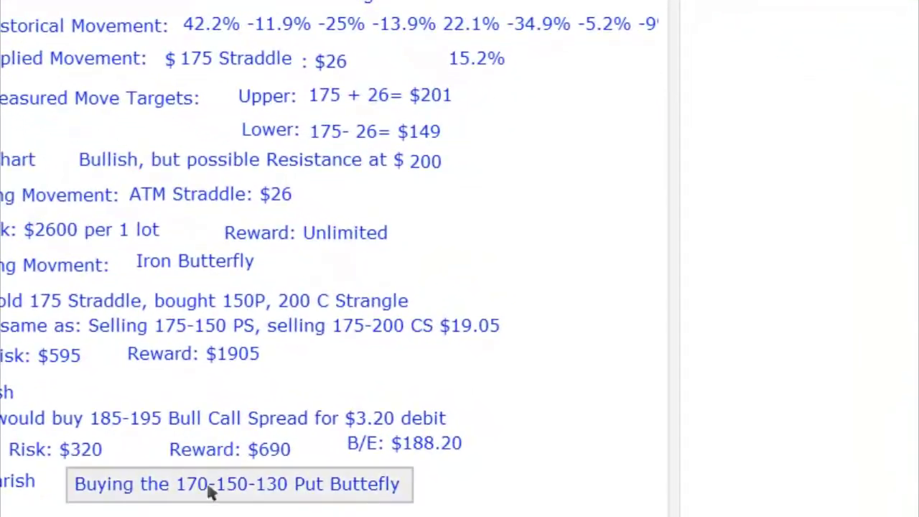
click(203, 475)
drag(185, 486, 280, 488)
key(Delete)
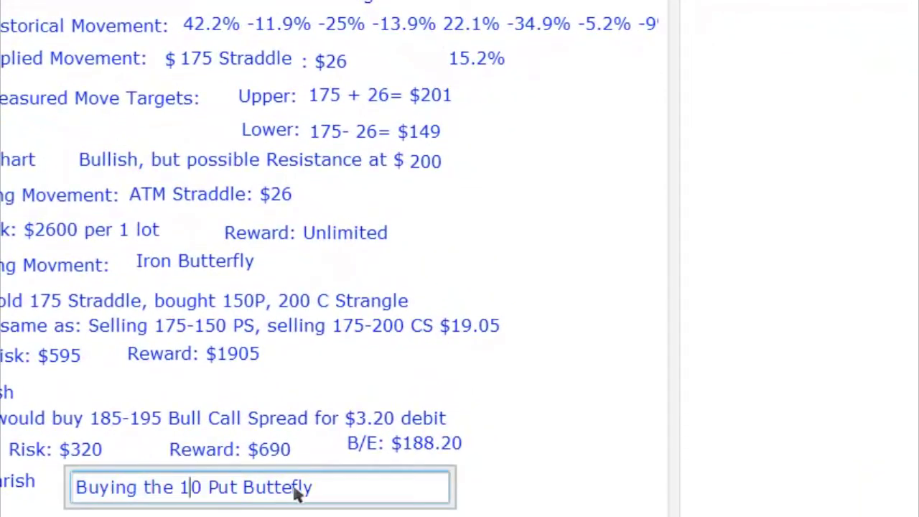
text(60)
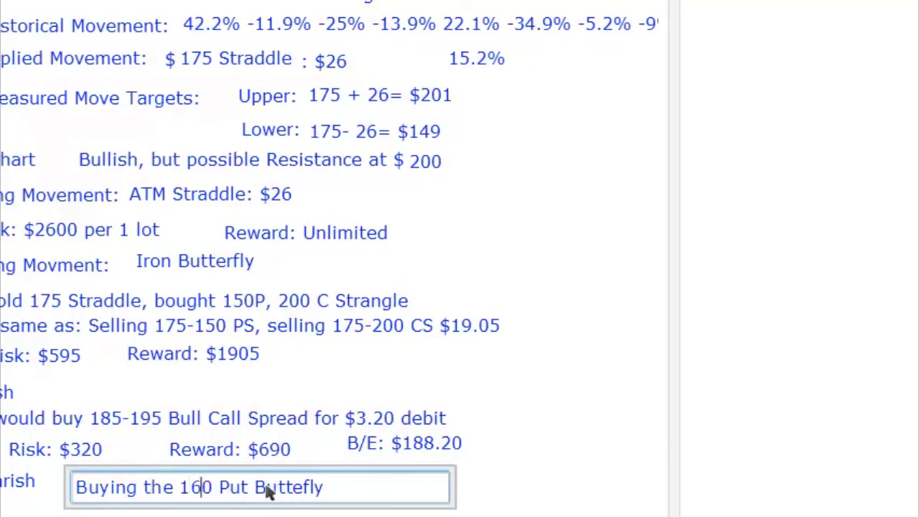
text(-140-120)
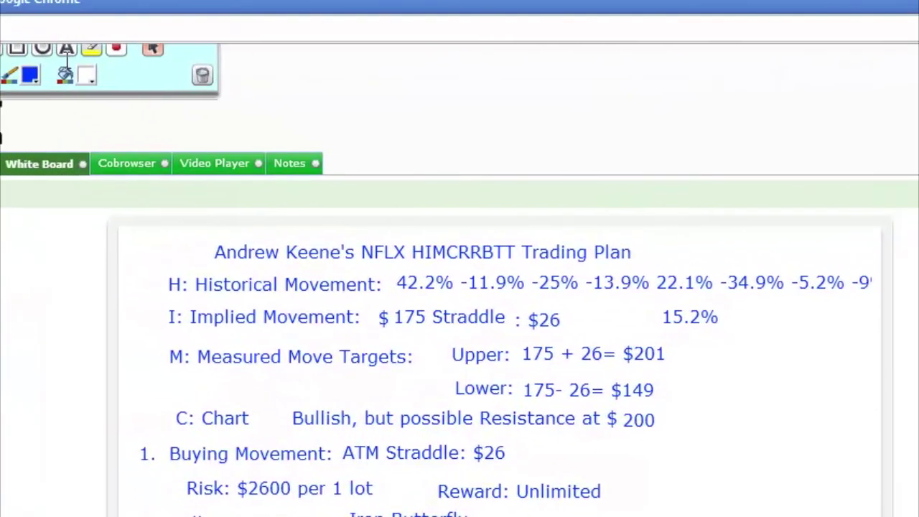
Add the text "B/E: $123.70 and $156.30" beside the bearish trade's risk and reward on the whiteboard
click(70, 53)
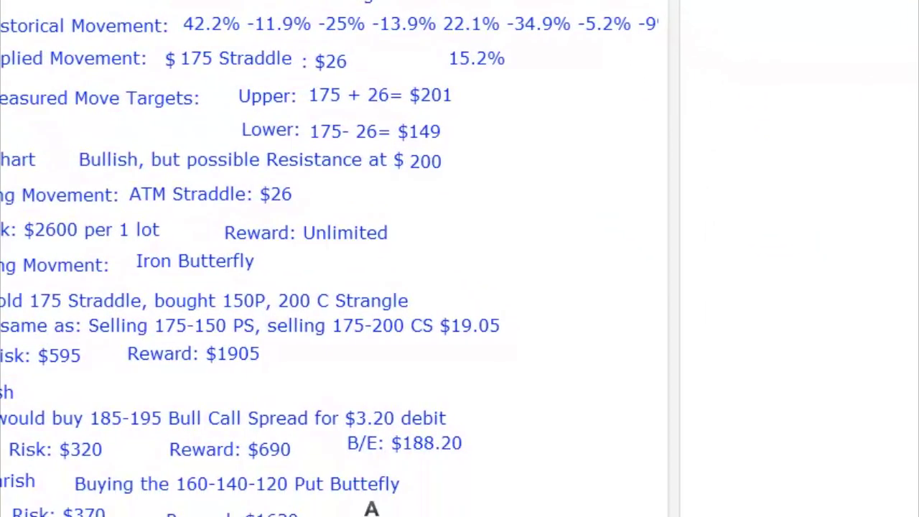
click(370, 509)
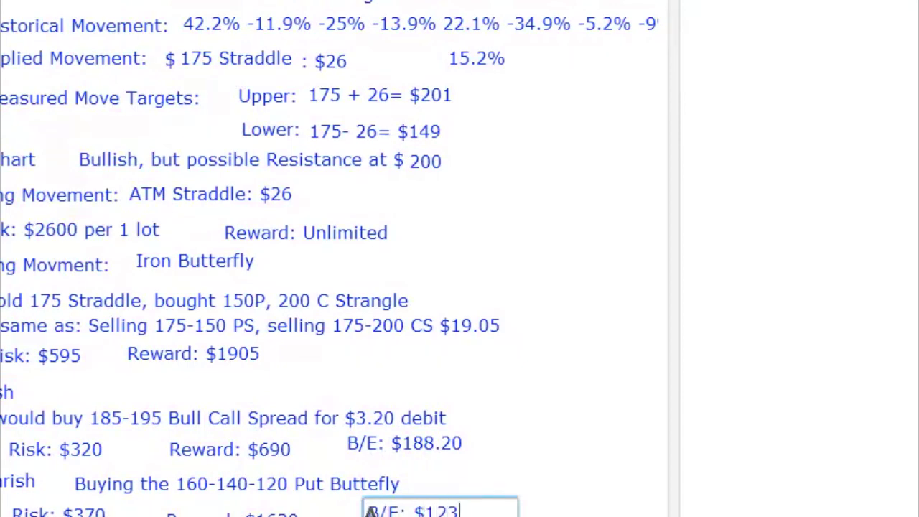
text(0 and $)
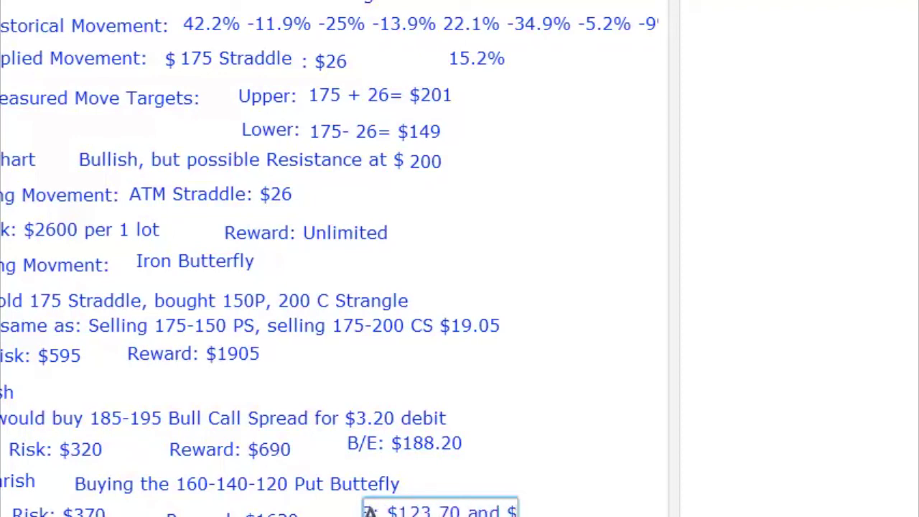
text(156.30)
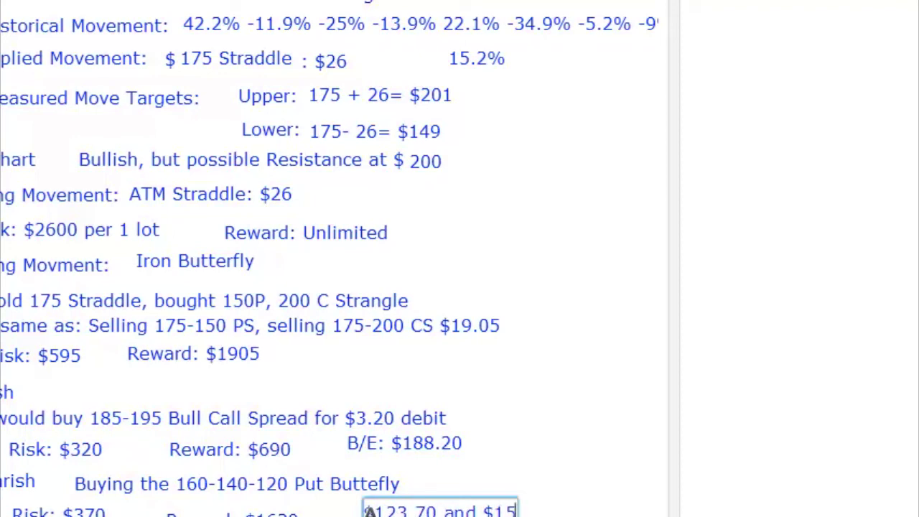
click(370, 511)
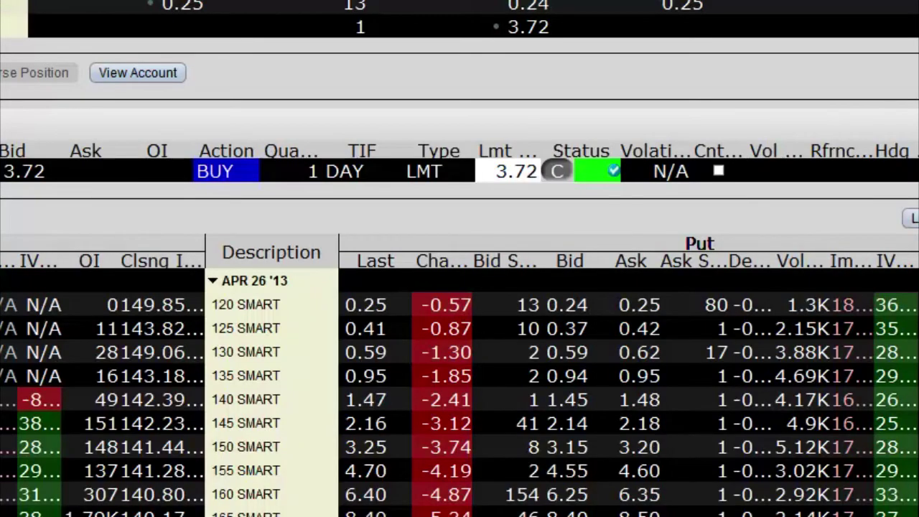
Cancel the working 3.72 butterfly order, create a new buy order for the 160-140-120 put butterfly, and decline expanding the Orders panel
click(557, 171)
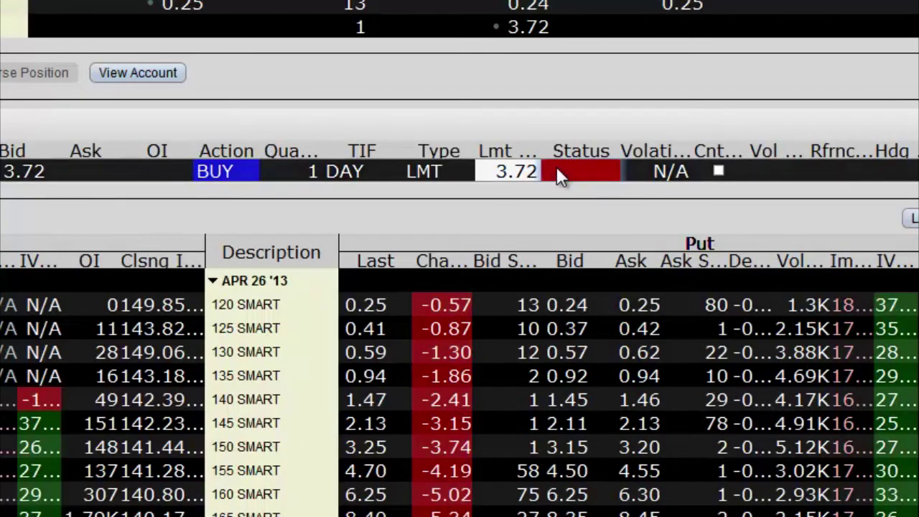
click(677, 29)
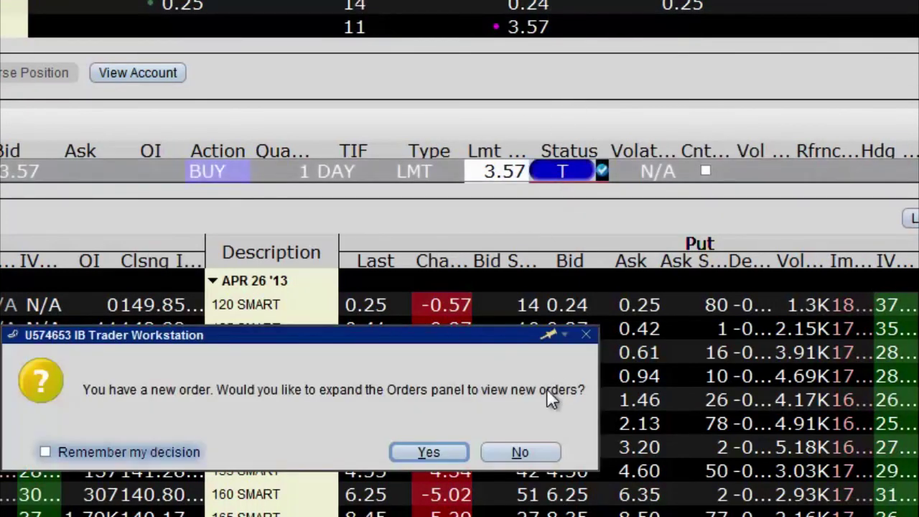
click(521, 452)
Set the new 160-140-120 put butterfly order's limit price to 3.75, then transmit and confirm the order
click(511, 176)
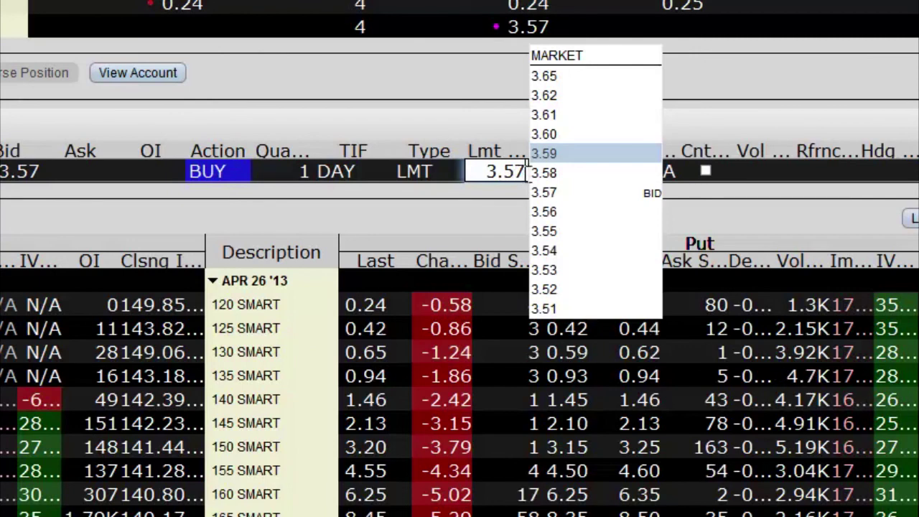
key(BackSpace)
key(BackSpace)
key(BackSpace)
key(BackSpace)
text(3.)
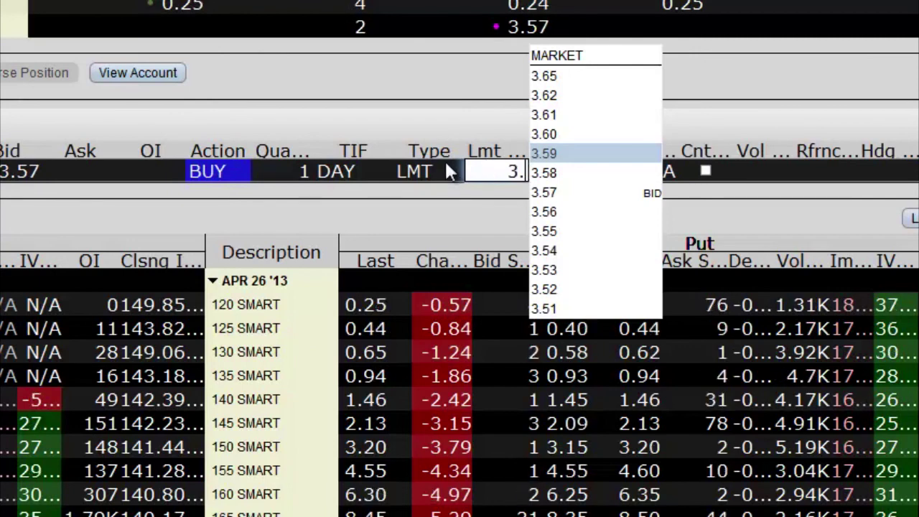
text(75)
key(Return)
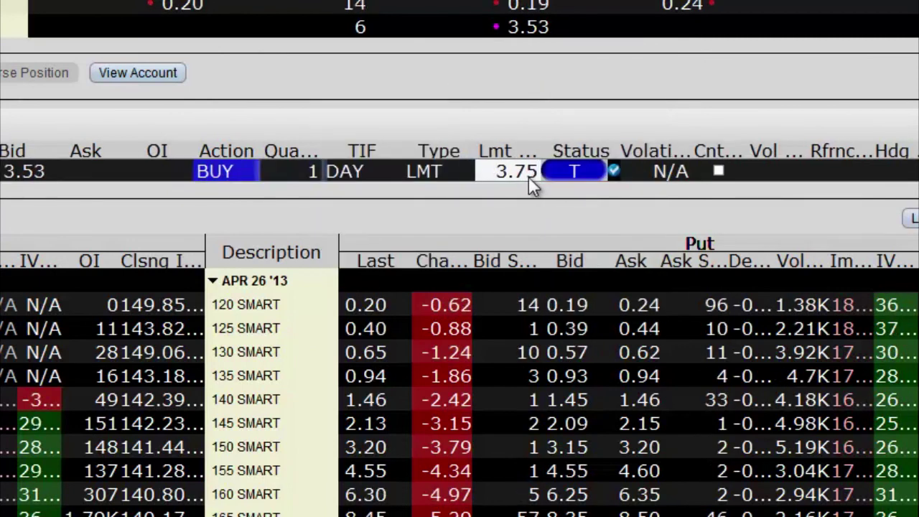
click(575, 172)
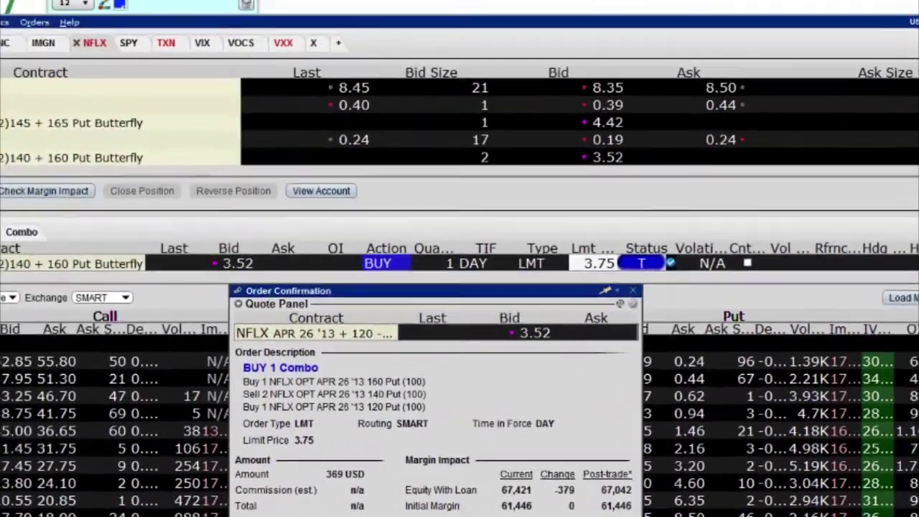
key(Return)
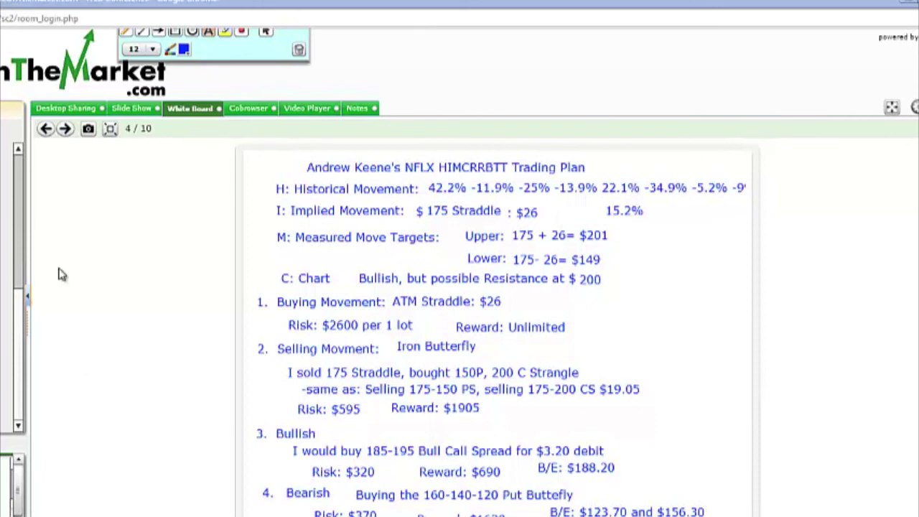
Save a whiteboard snapshot to the Documents folder as "4.22.2013 4 Ways to Trade NFLX" and switch the room to Desktop Sharing
click(88, 129)
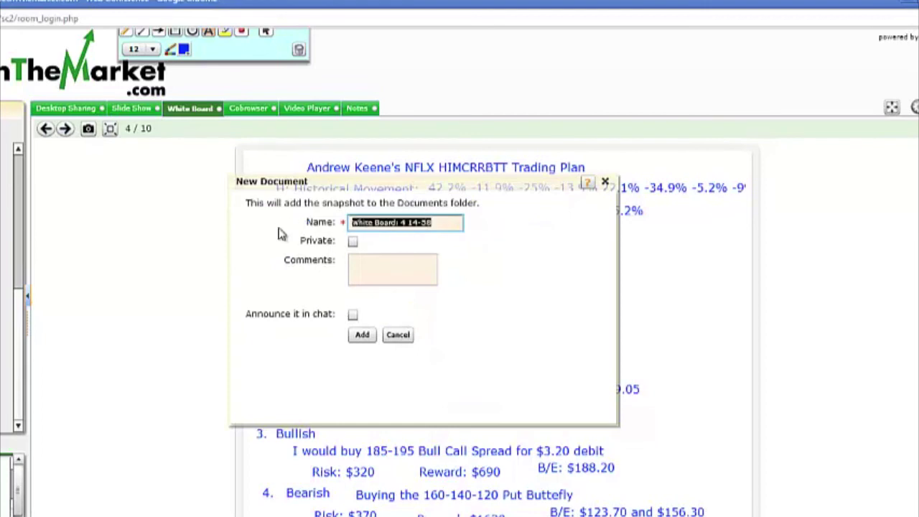
text(4.22.2013)
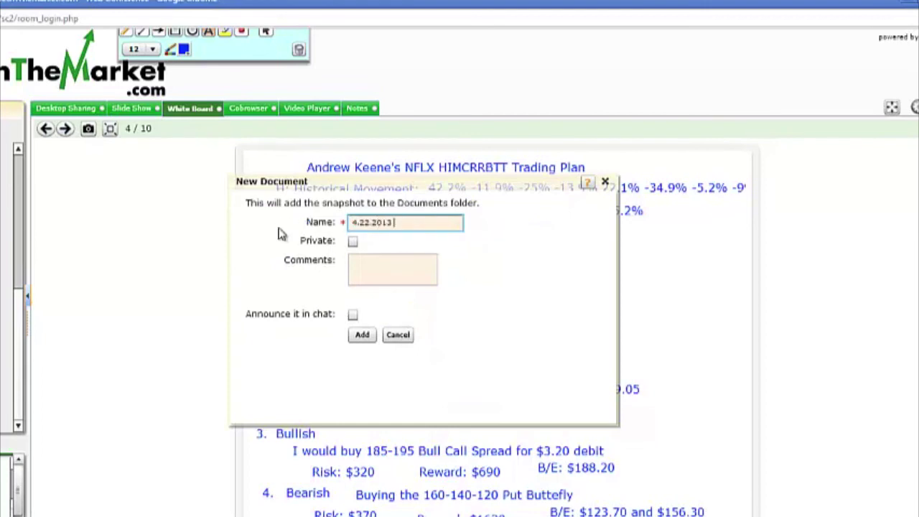
text( 4 Ways to Trade NF)
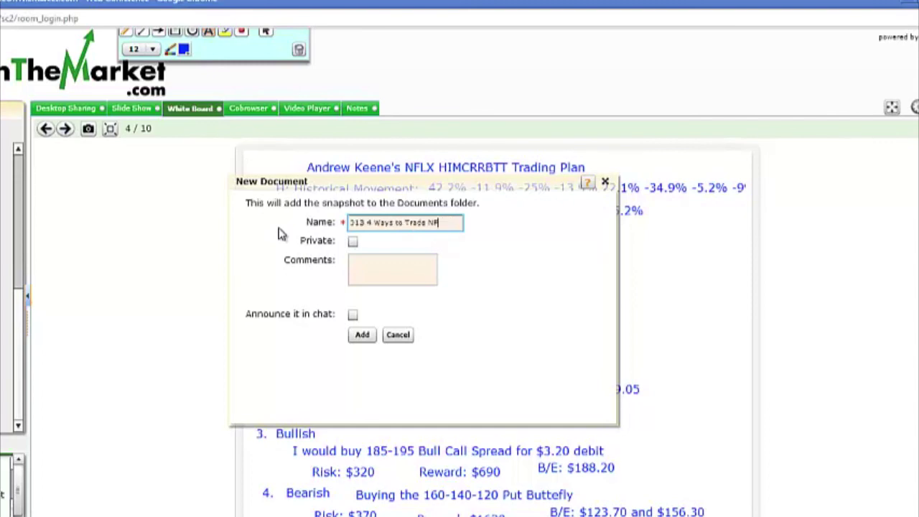
text(LX)
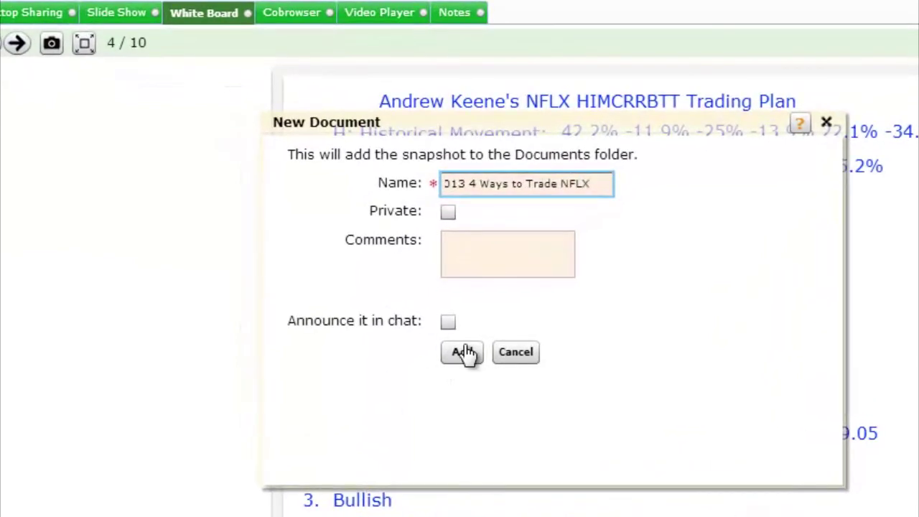
click(468, 361)
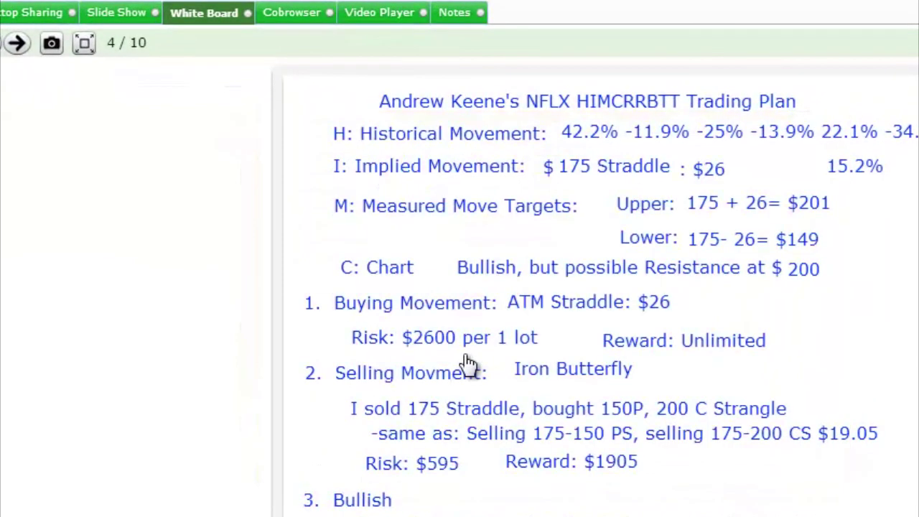
click(32, 13)
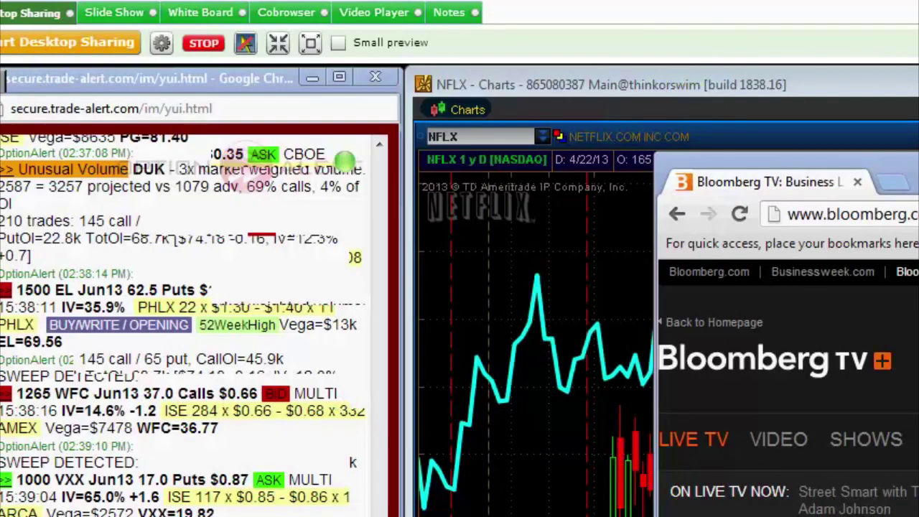